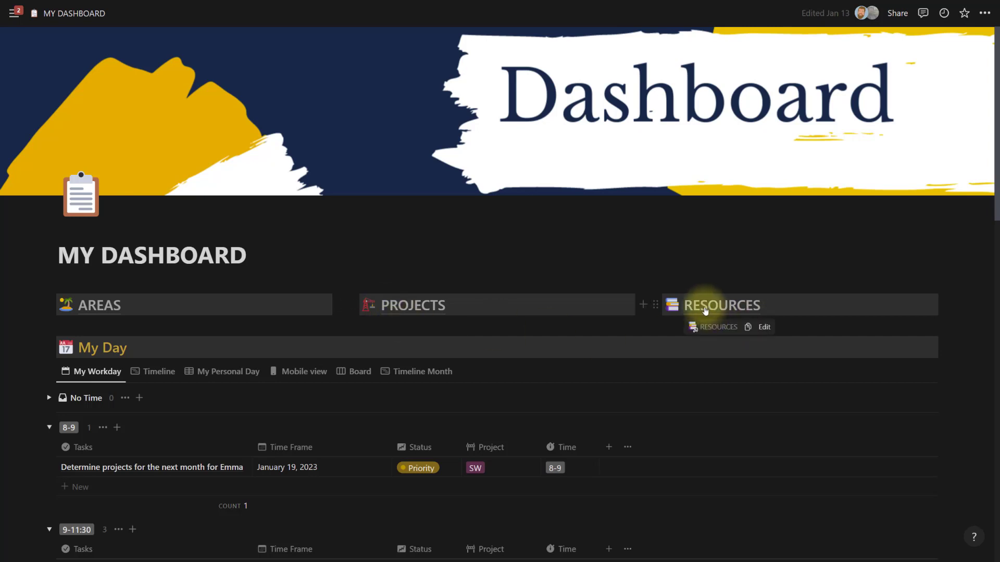
Browse the AREAS gallery's Area (8) and P Area (5) cards, then open Instructional Technology.
{"action": "left_click", "coordinate": [107, 311]}
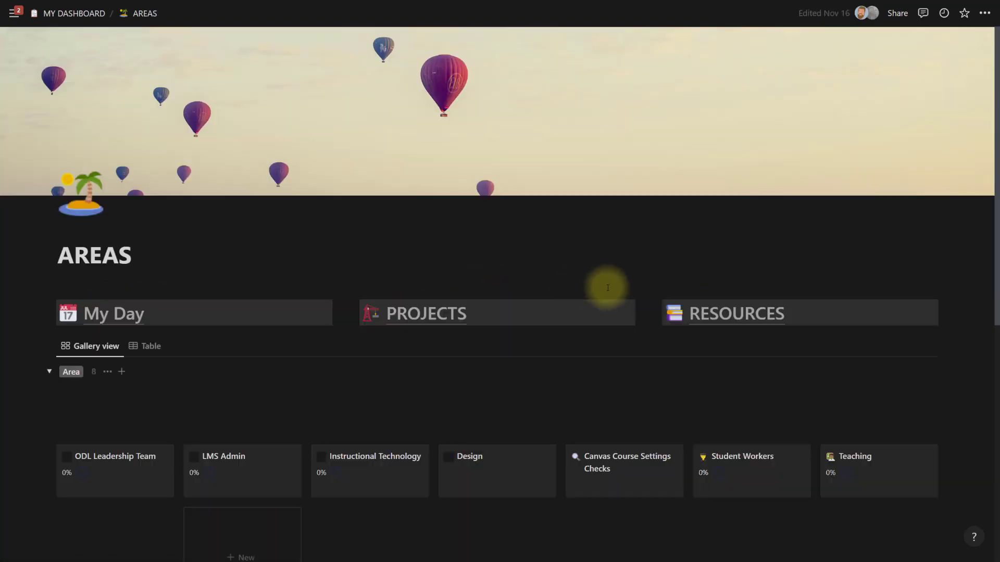
{"action": "scroll", "coordinate": [618, 283], "scroll_direction": "down", "scroll_amount": 4}
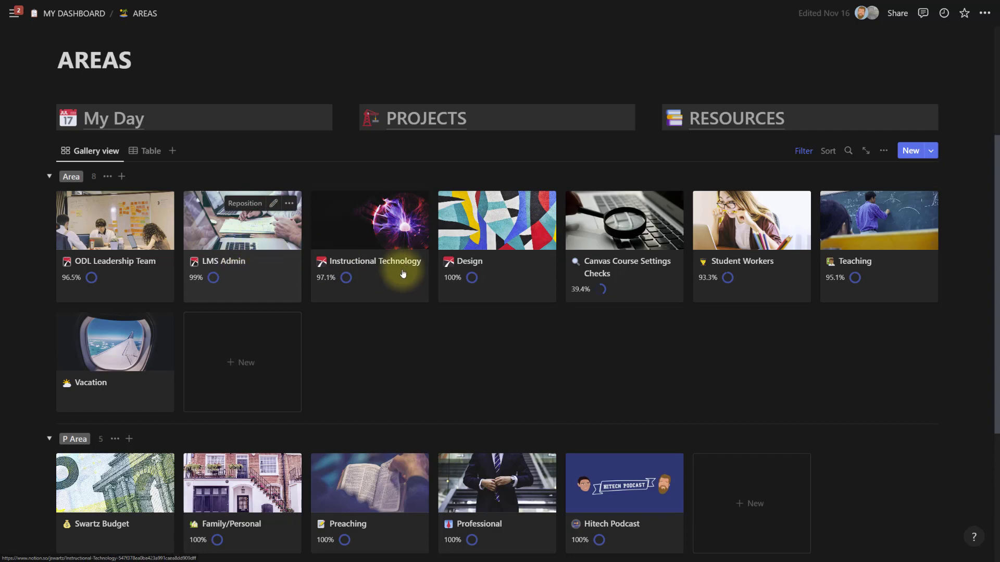
{"action": "scroll", "coordinate": [531, 302], "scroll_direction": "down", "scroll_amount": 3}
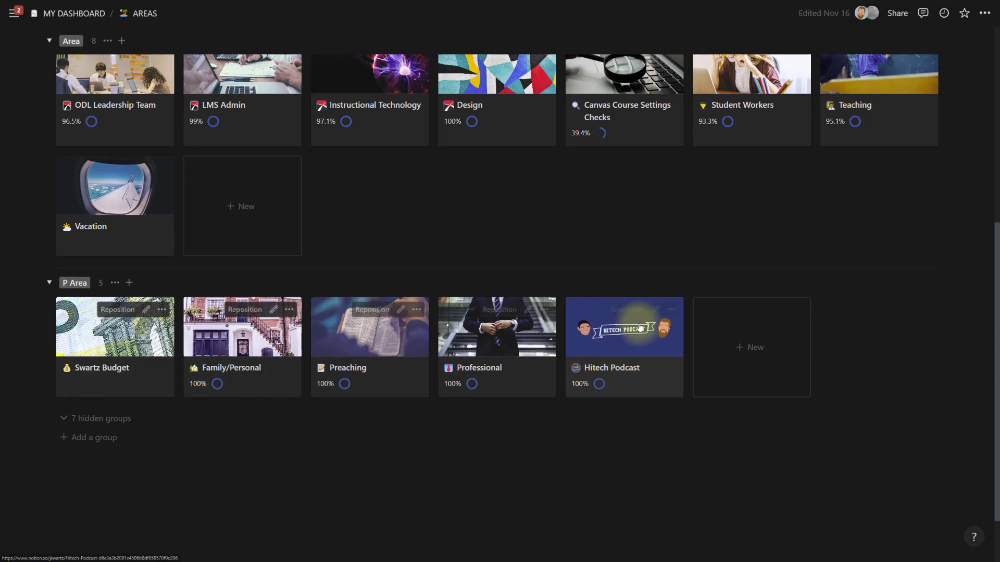
{"action": "scroll", "coordinate": [558, 318], "scroll_direction": "up", "scroll_amount": 3}
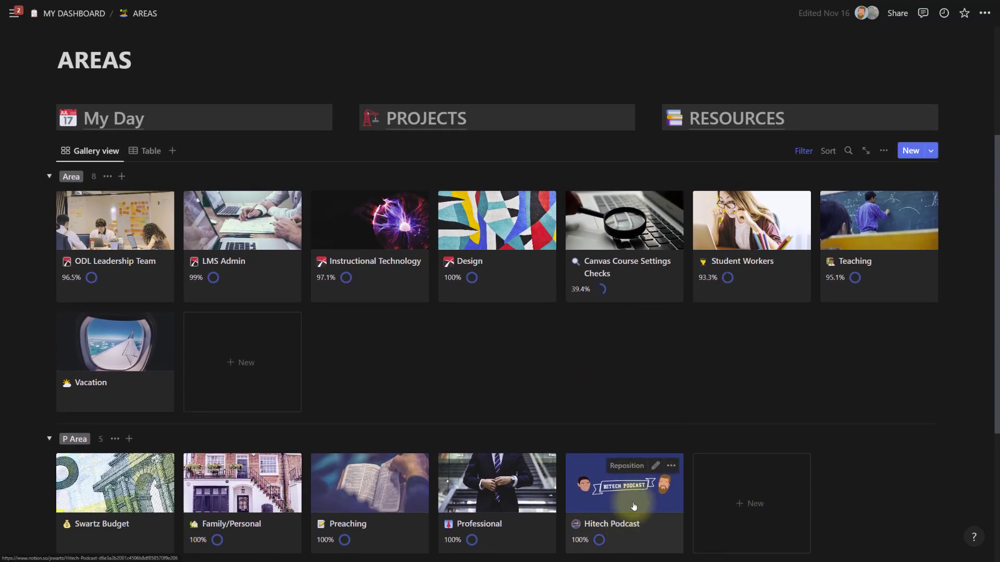
{"action": "scroll", "coordinate": [609, 398], "scroll_direction": "up", "scroll_amount": 2}
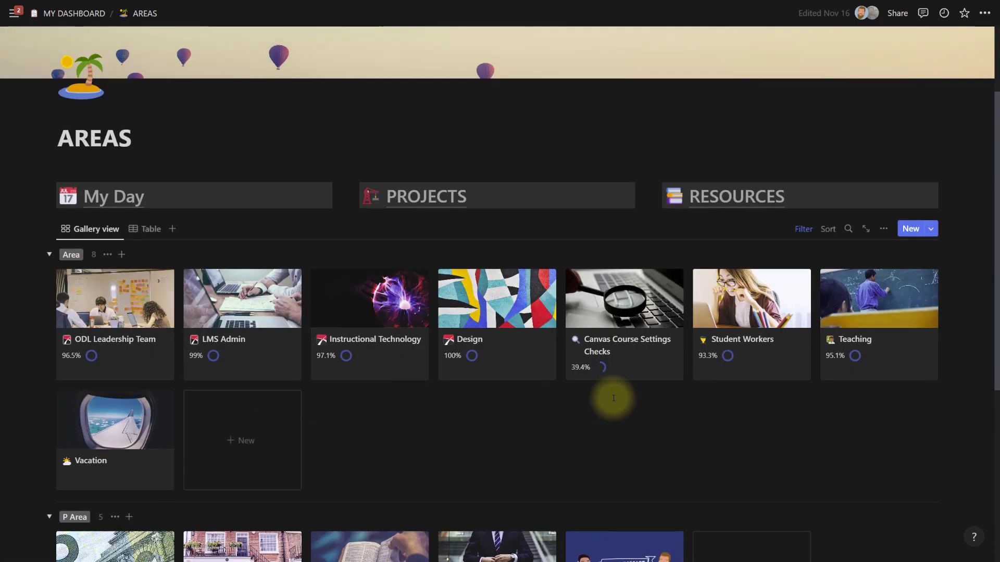
{"action": "left_click", "coordinate": [356, 330]}
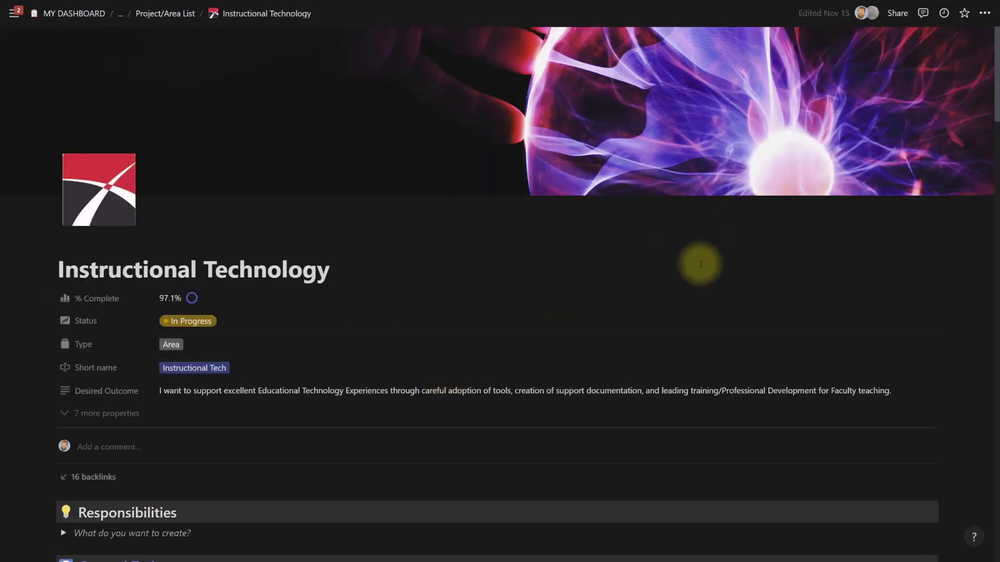
Scroll through the status-grouped General Tasks down to the My Second Brain notes table.
{"action": "scroll", "coordinate": [572, 297], "scroll_direction": "down", "scroll_amount": 3}
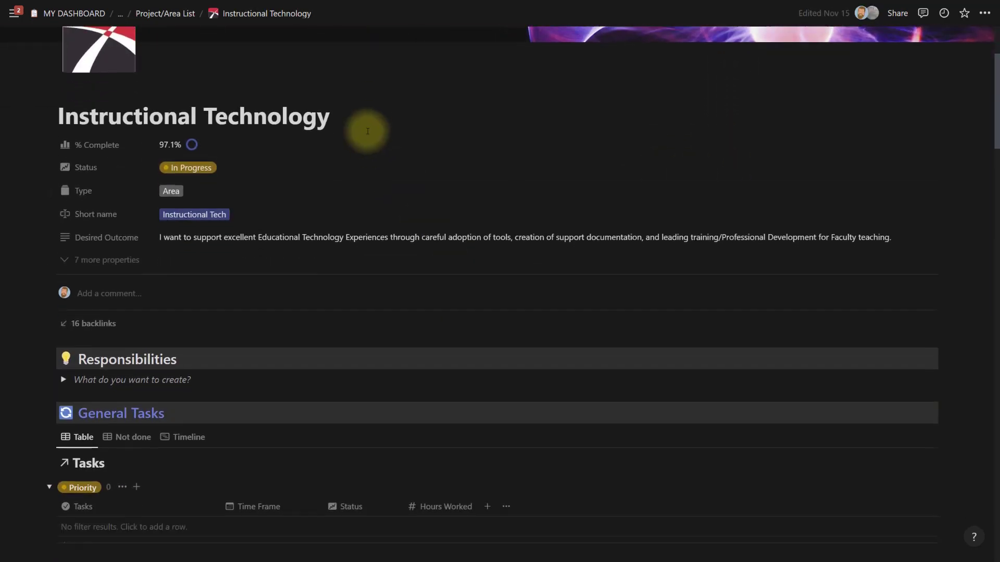
{"action": "scroll", "coordinate": [261, 129], "scroll_direction": "down", "scroll_amount": 1}
{"action": "scroll", "coordinate": [343, 364], "scroll_direction": "down", "scroll_amount": 2}
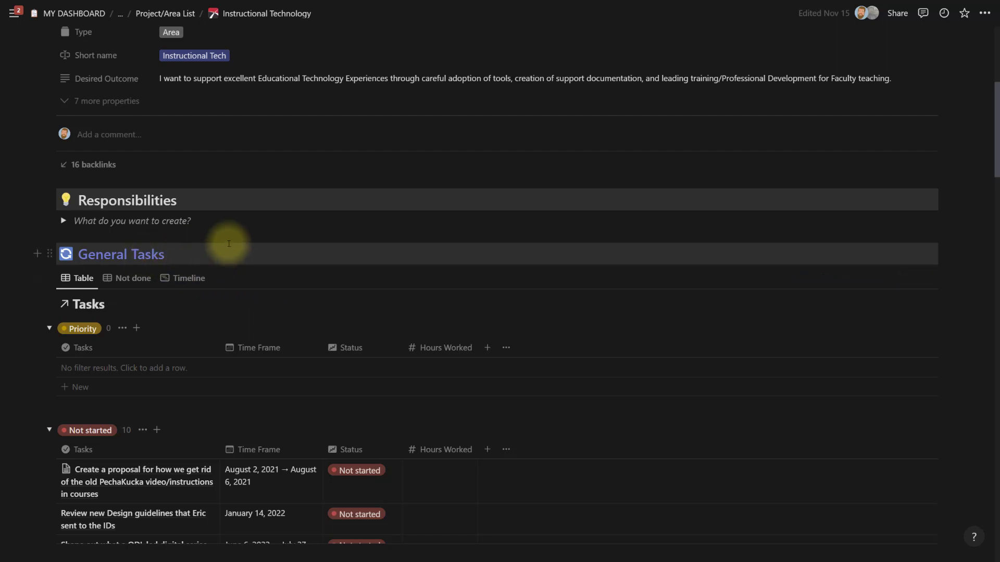
{"action": "scroll", "coordinate": [228, 244], "scroll_direction": "down", "scroll_amount": 3}
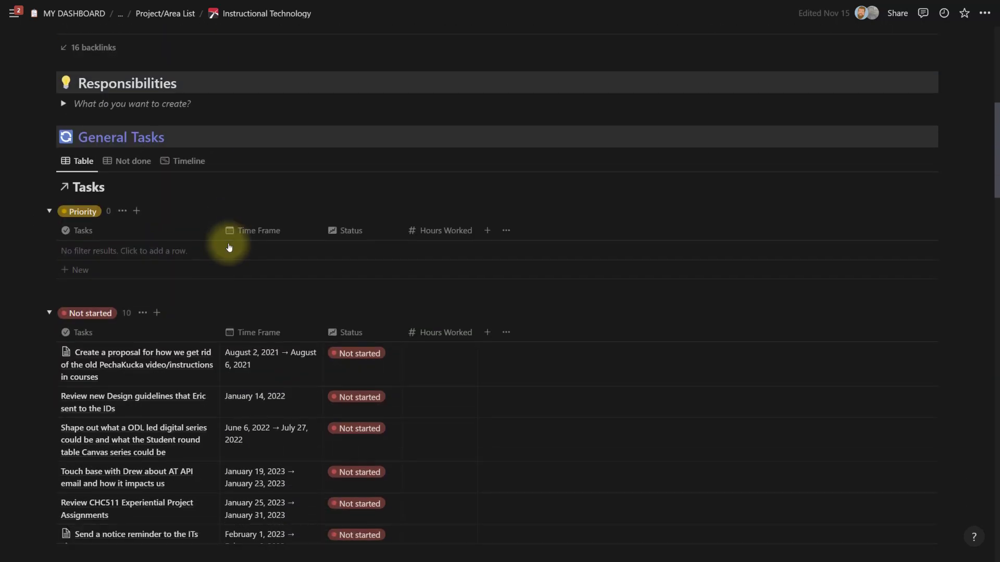
{"action": "scroll", "coordinate": [313, 234], "scroll_direction": "up", "scroll_amount": 6}
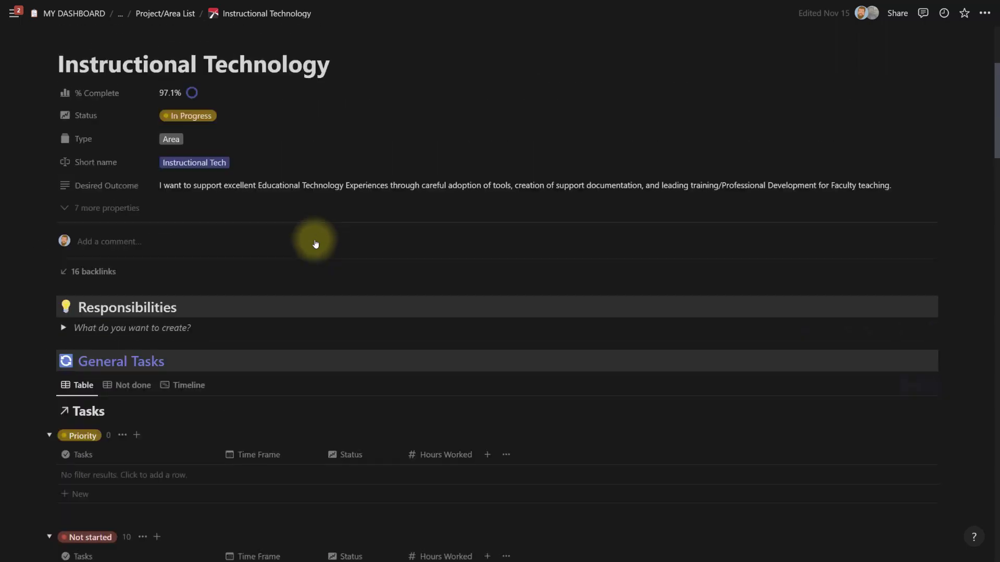
{"action": "scroll", "coordinate": [315, 243], "scroll_direction": "down", "scroll_amount": 4}
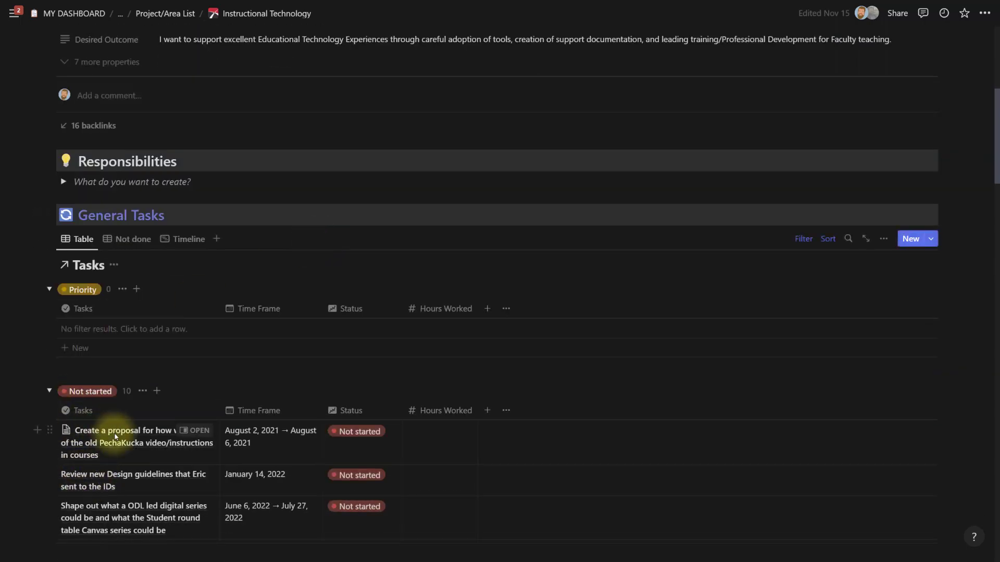
{"action": "scroll", "coordinate": [209, 406], "scroll_direction": "down", "scroll_amount": 3}
{"action": "scroll", "coordinate": [246, 305], "scroll_direction": "up", "scroll_amount": 7}
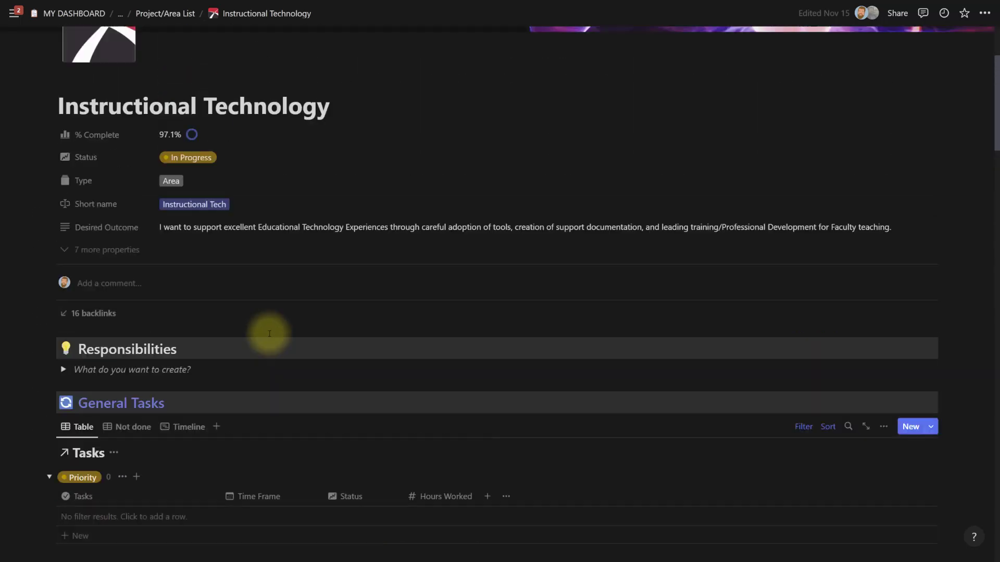
{"action": "scroll", "coordinate": [431, 398], "scroll_direction": "down", "scroll_amount": 3}
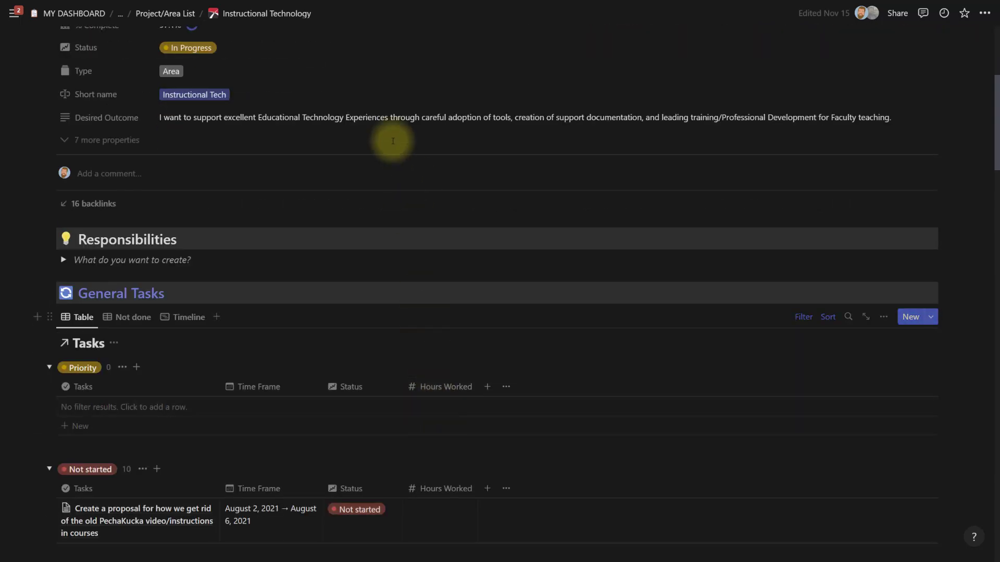
{"action": "scroll", "coordinate": [356, 157], "scroll_direction": "down", "scroll_amount": 8}
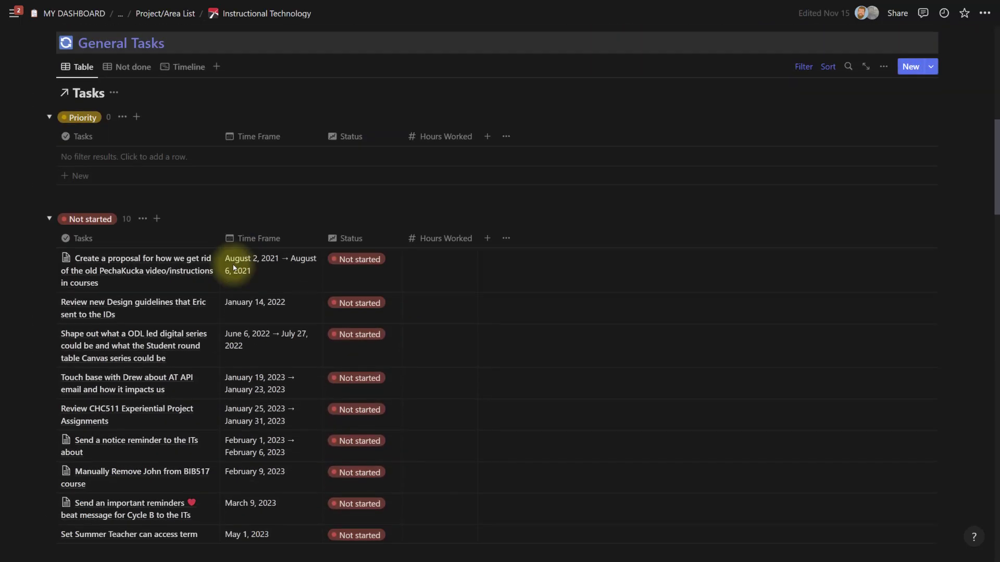
{"action": "scroll", "coordinate": [145, 176], "scroll_direction": "up", "scroll_amount": 1}
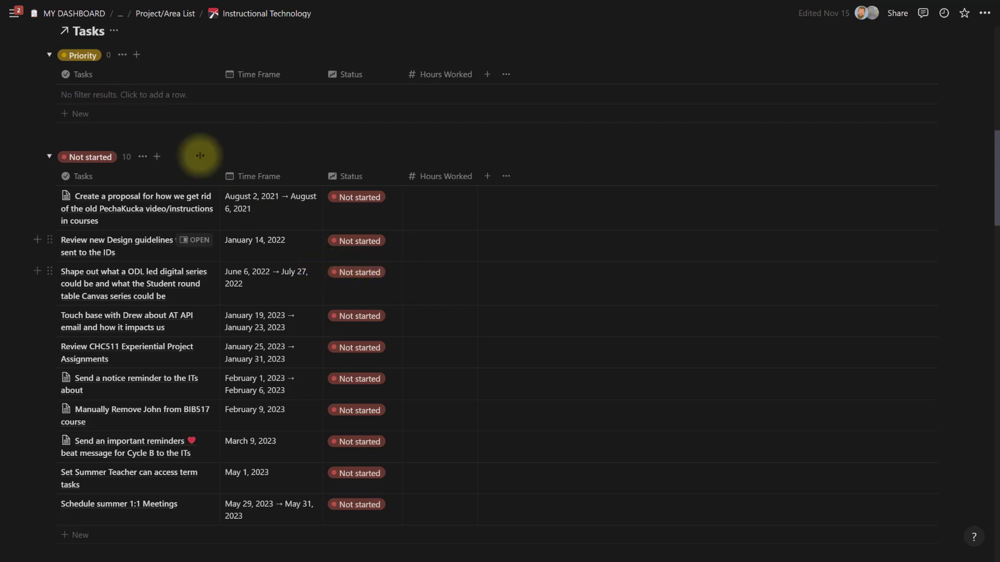
{"action": "scroll", "coordinate": [105, 114], "scroll_direction": "down", "scroll_amount": 1}
{"action": "scroll", "coordinate": [106, 113], "scroll_direction": "down", "scroll_amount": 1}
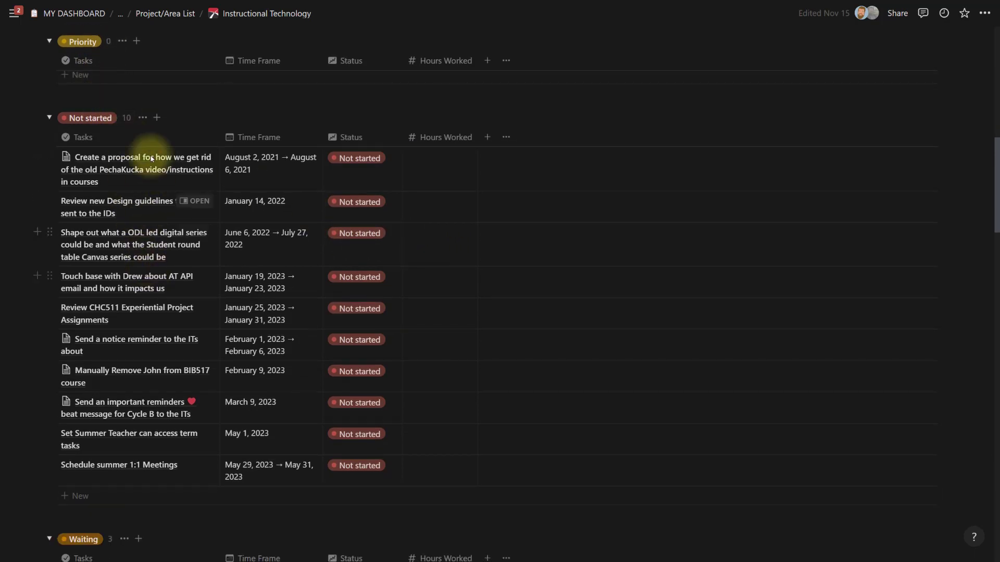
{"action": "scroll", "coordinate": [208, 240], "scroll_direction": "down", "scroll_amount": 3}
{"action": "scroll", "coordinate": [312, 292], "scroll_direction": "down", "scroll_amount": 8}
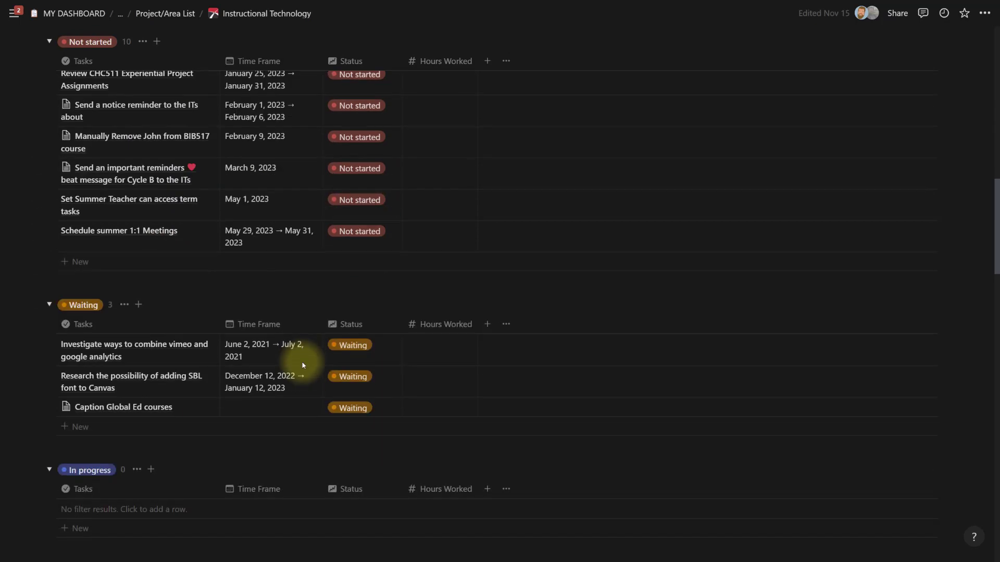
{"action": "scroll", "coordinate": [260, 239], "scroll_direction": "down", "scroll_amount": 8}
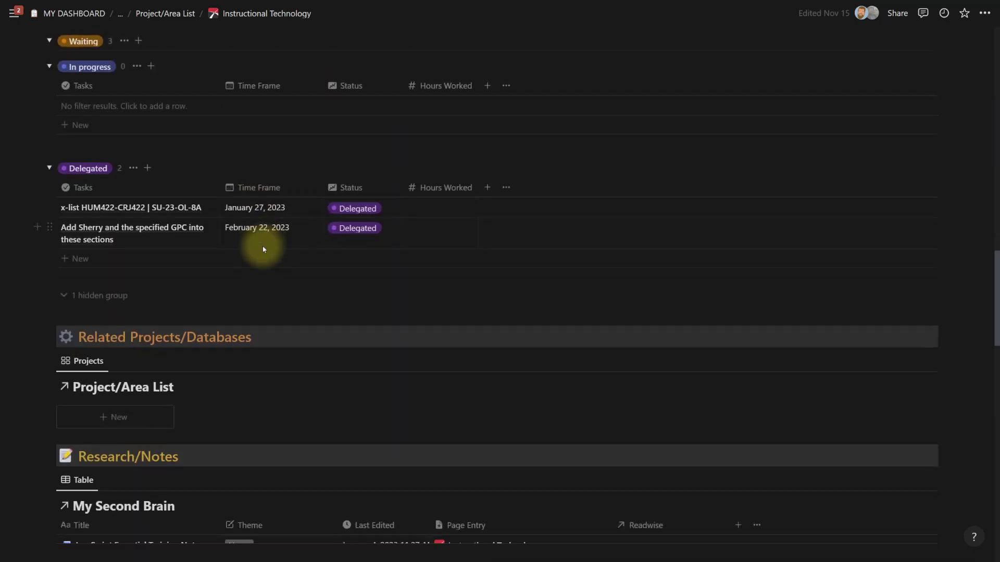
{"action": "scroll", "coordinate": [263, 248], "scroll_direction": "down", "scroll_amount": 2}
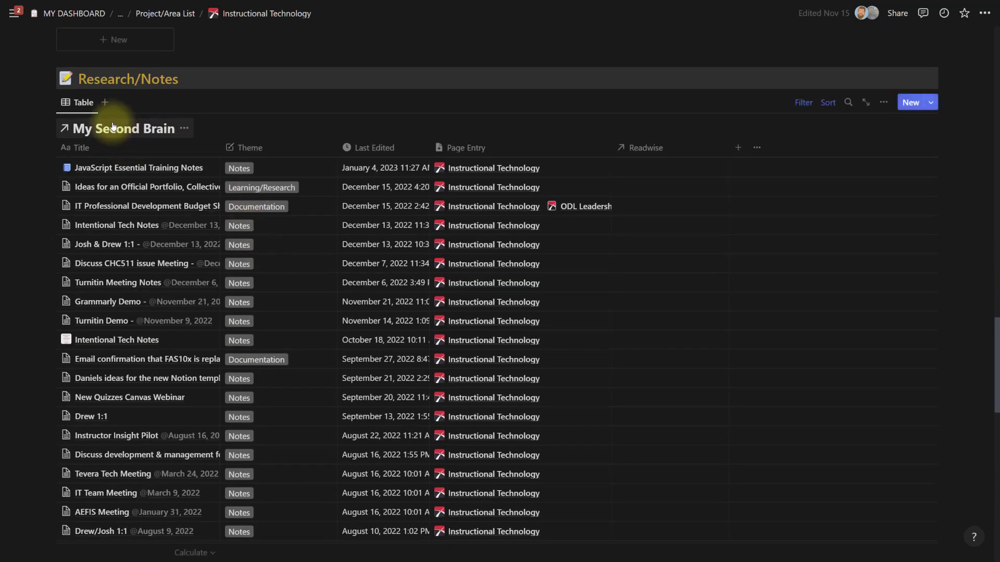
Scroll back and forth through the General Tasks status groups.
{"action": "scroll", "coordinate": [119, 137], "scroll_direction": "down", "scroll_amount": 1}
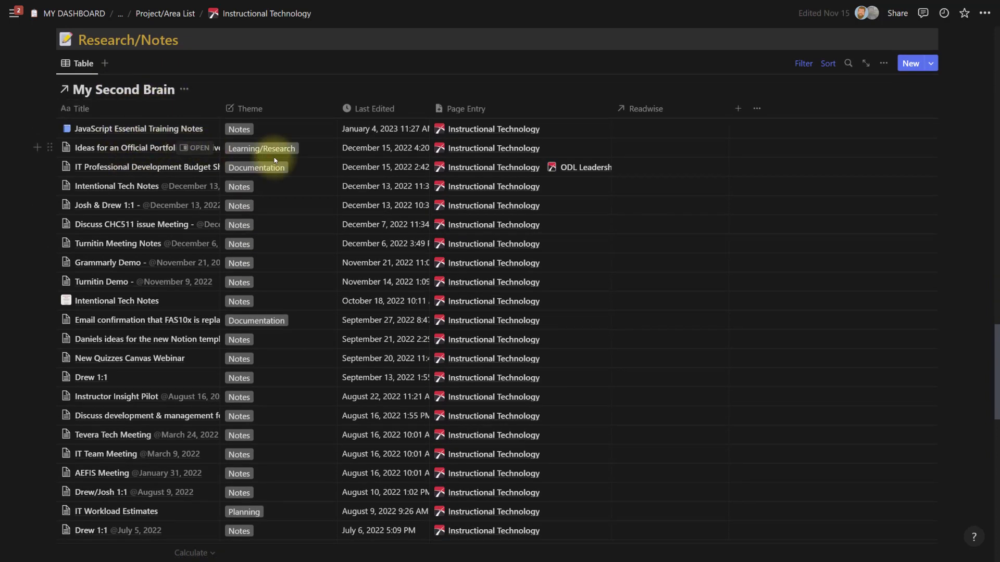
{"action": "scroll", "coordinate": [161, 164], "scroll_direction": "up", "scroll_amount": 2}
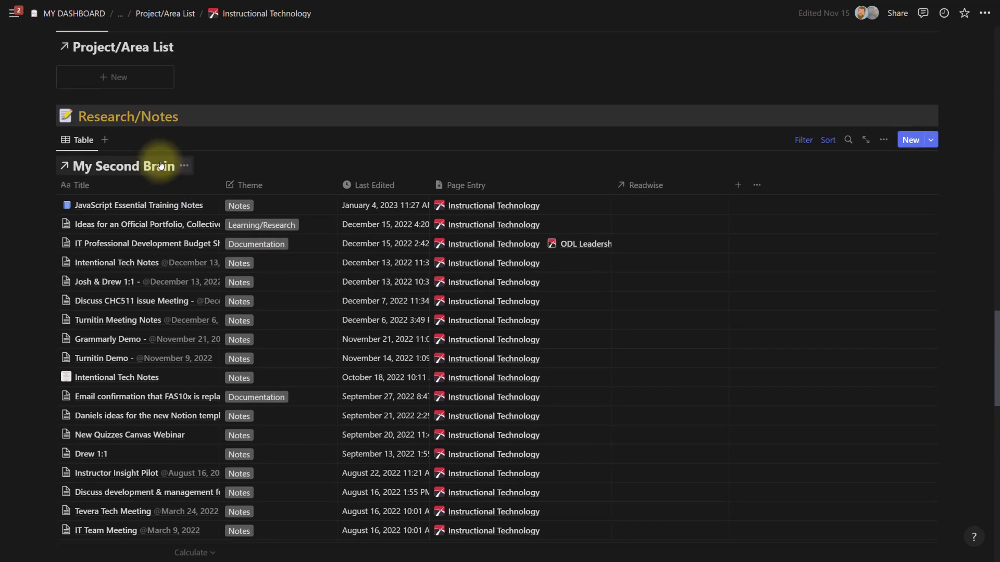
{"action": "scroll", "coordinate": [201, 338], "scroll_direction": "down", "scroll_amount": 2}
{"action": "scroll", "coordinate": [175, 209], "scroll_direction": "down", "scroll_amount": 1}
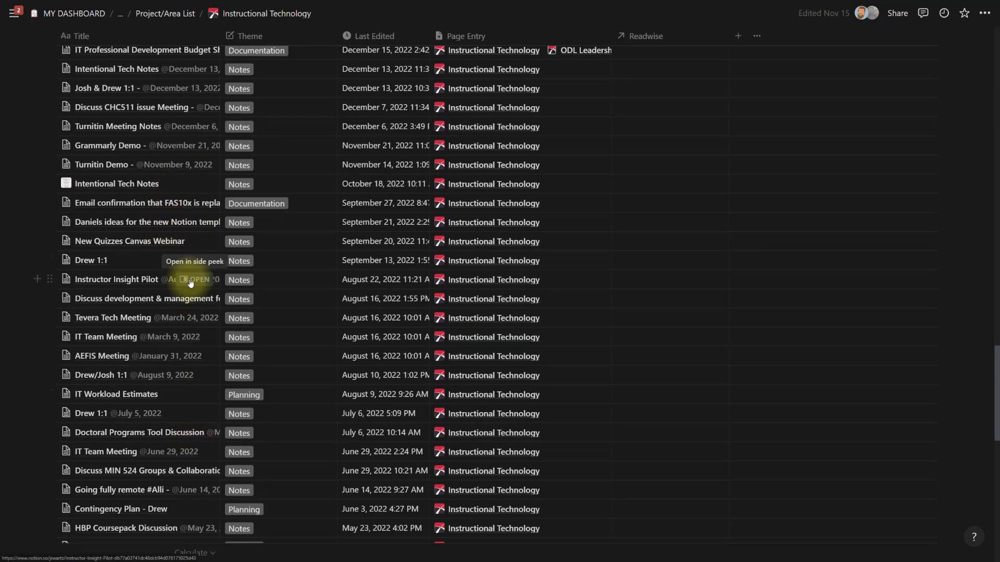
{"action": "scroll", "coordinate": [191, 282], "scroll_direction": "up", "scroll_amount": 2}
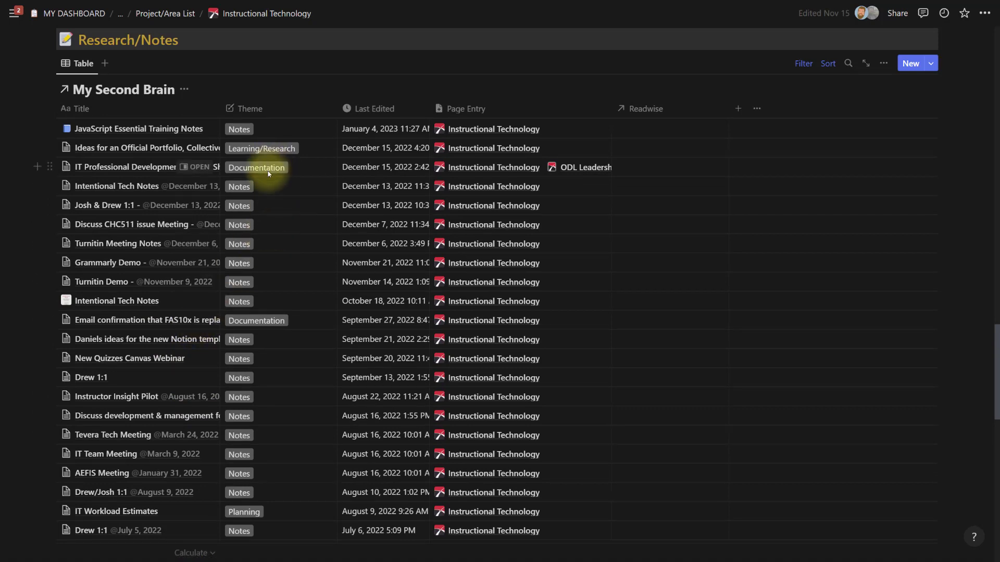
{"action": "scroll", "coordinate": [268, 172], "scroll_direction": "up", "scroll_amount": 1}
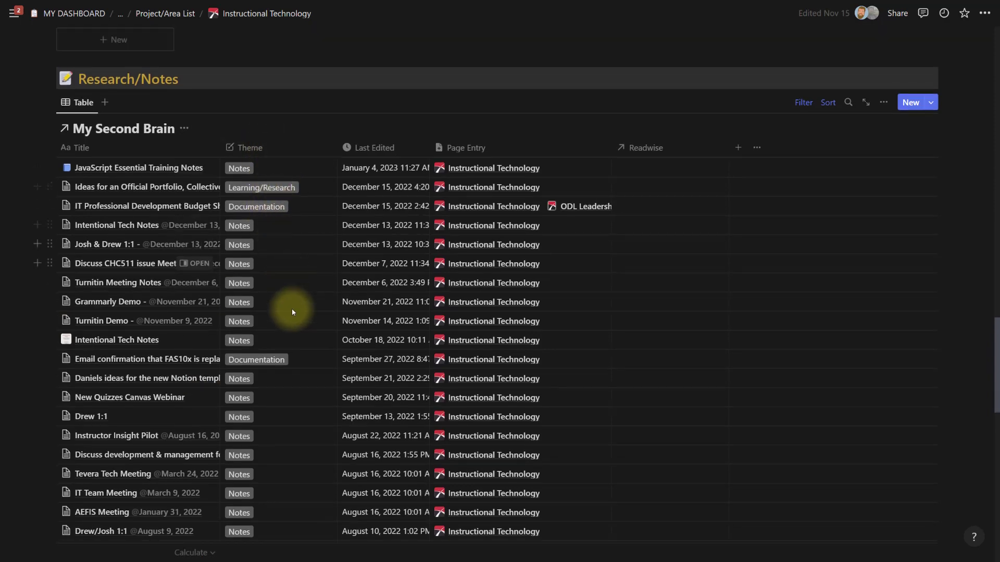
{"action": "scroll", "coordinate": [276, 494], "scroll_direction": "up", "scroll_amount": 10}
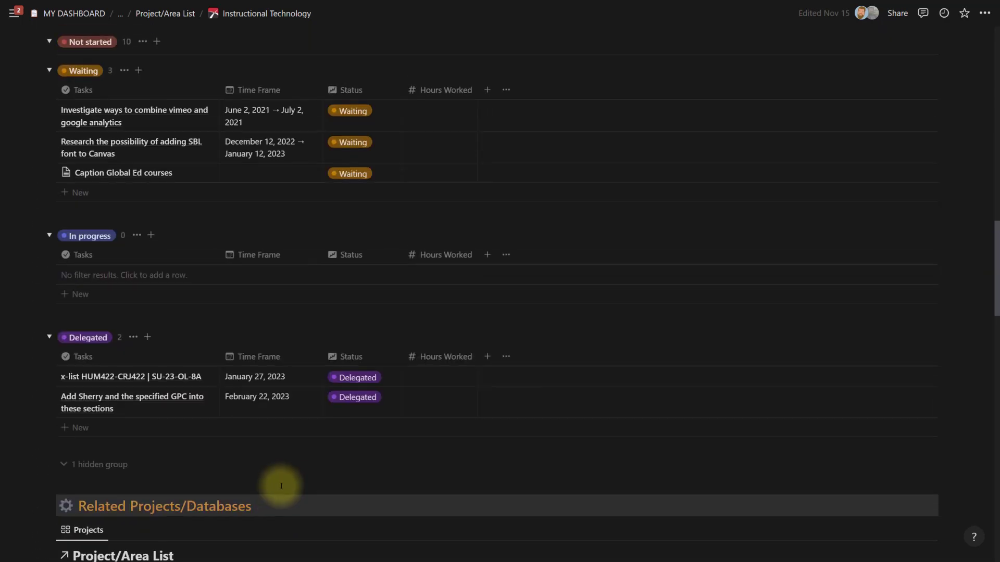
{"action": "scroll", "coordinate": [299, 406], "scroll_direction": "up", "scroll_amount": 12}
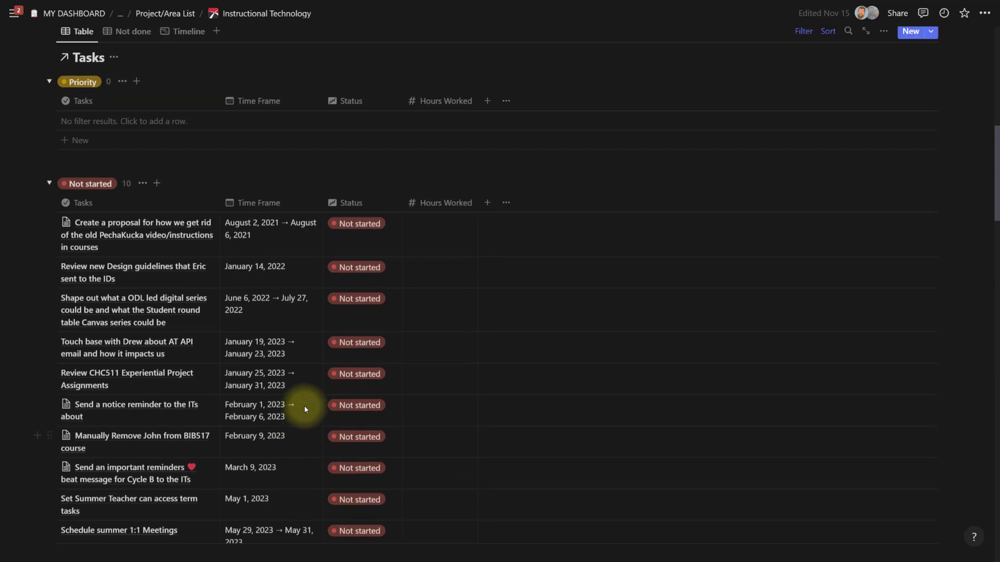
{"action": "scroll", "coordinate": [304, 410], "scroll_direction": "up", "scroll_amount": 2}
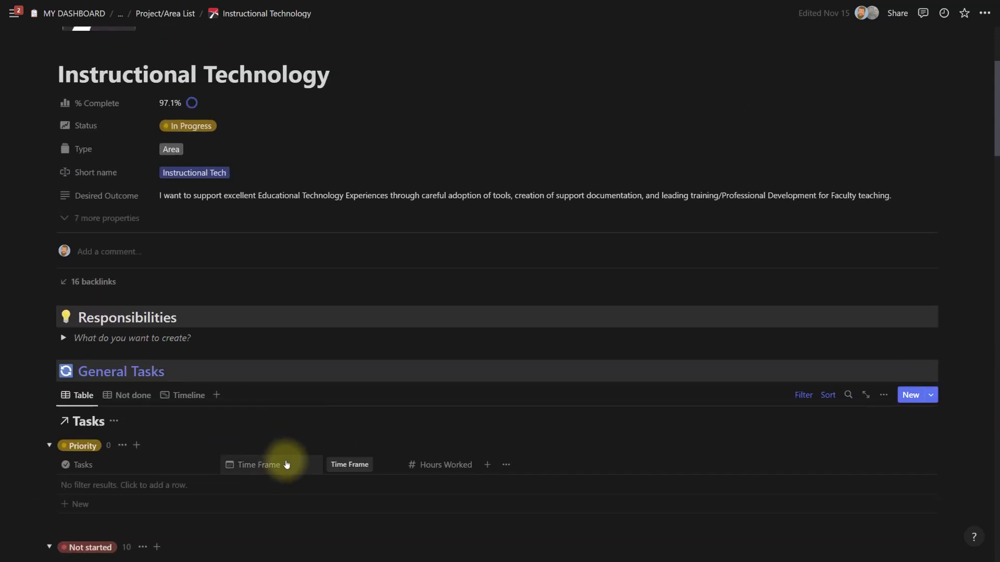
{"action": "left_click_drag", "start_coordinate": [286, 465], "coordinate": [294, 475]}
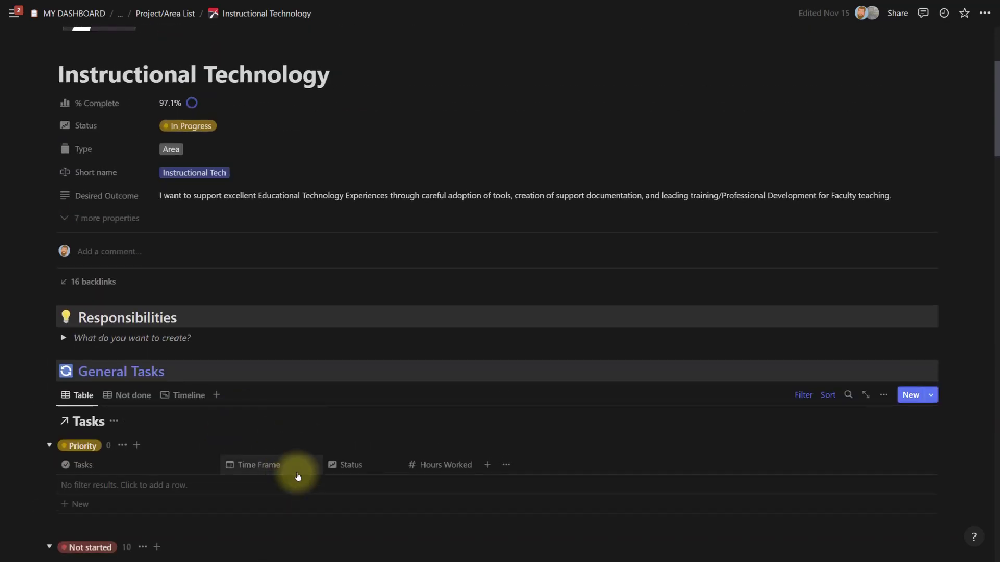
{"action": "scroll", "coordinate": [642, 328], "scroll_direction": "down", "scroll_amount": 5}
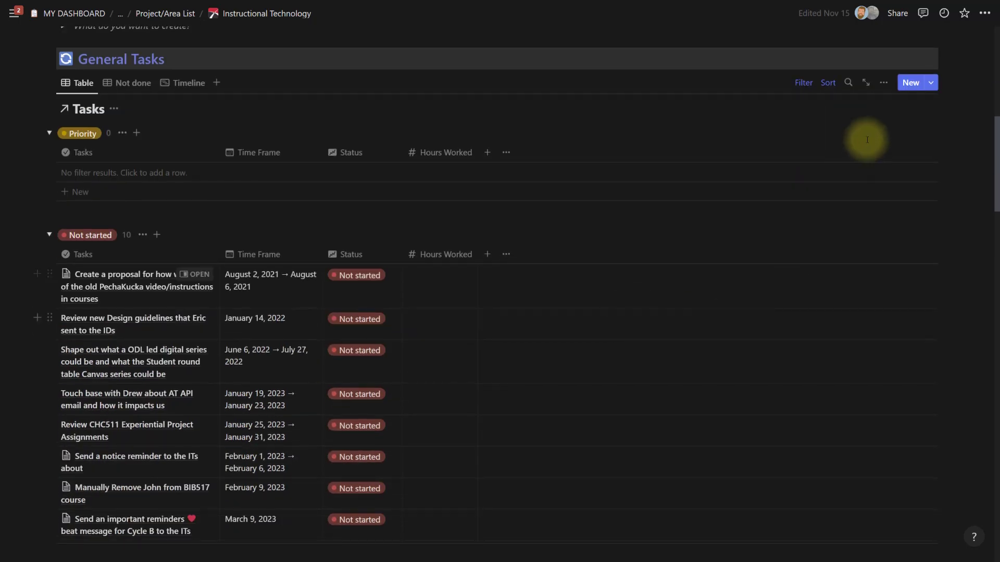
Open the General Tasks table's search, then scroll back up to MY DASHBOARD.
{"action": "left_click", "coordinate": [848, 83]}
{"action": "scroll", "coordinate": [698, 317], "scroll_direction": "down", "scroll_amount": 10}
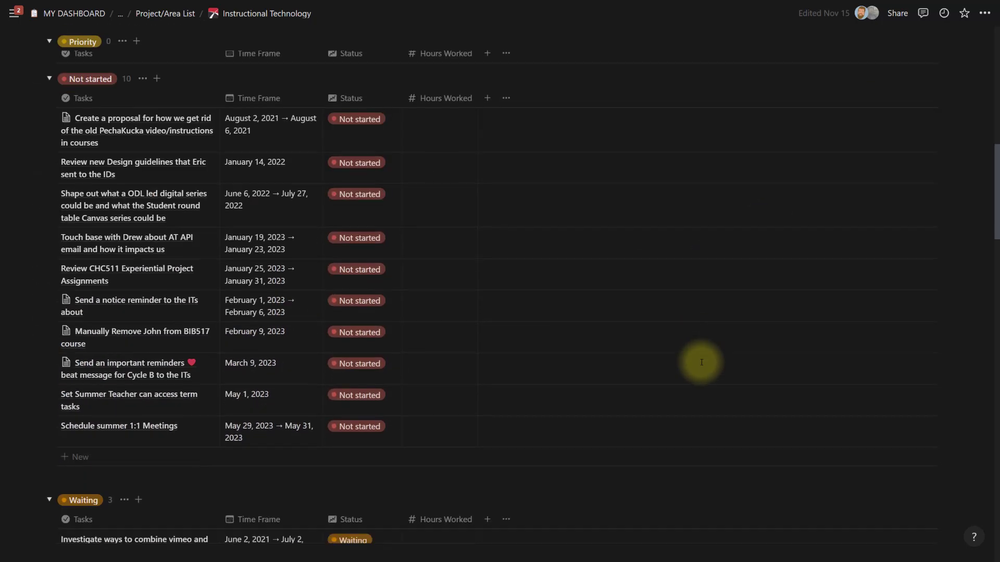
{"action": "scroll", "coordinate": [718, 405], "scroll_direction": "down", "scroll_amount": 3}
{"action": "scroll", "coordinate": [694, 455], "scroll_direction": "up", "scroll_amount": 6}
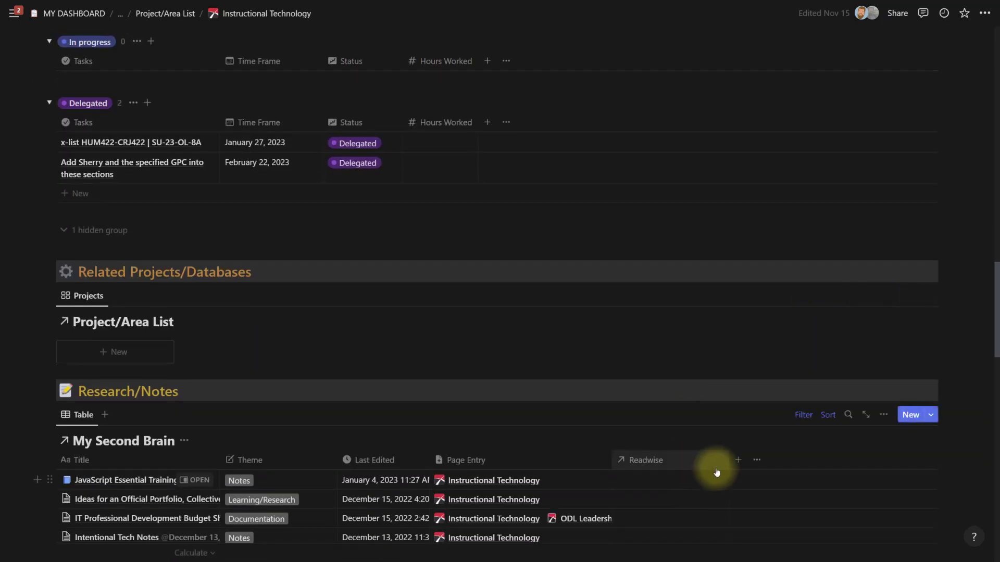
{"action": "scroll", "coordinate": [743, 463], "scroll_direction": "up", "scroll_amount": 15}
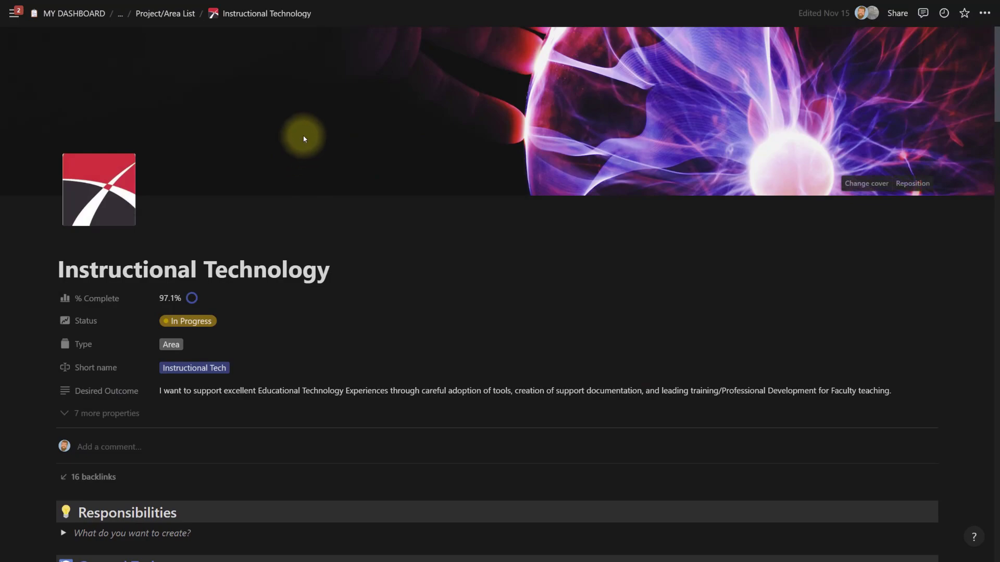
{"action": "scroll", "coordinate": [291, 348], "scroll_direction": "down", "scroll_amount": 2}
{"action": "scroll", "coordinate": [293, 350], "scroll_direction": "up", "scroll_amount": 3}
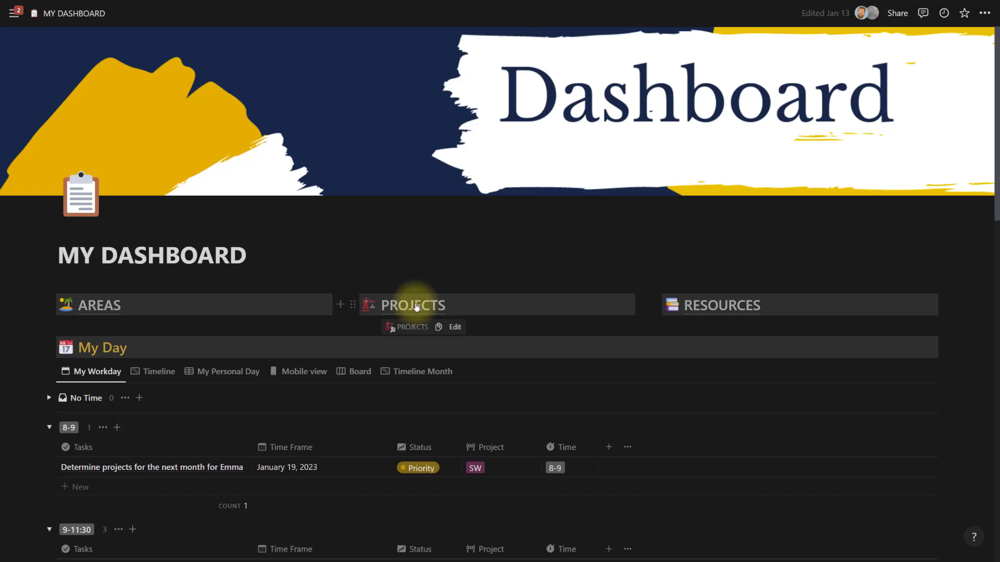
Open the PROJECTS page and scroll down to the Project Timeline view.
{"action": "left_click", "coordinate": [416, 306]}
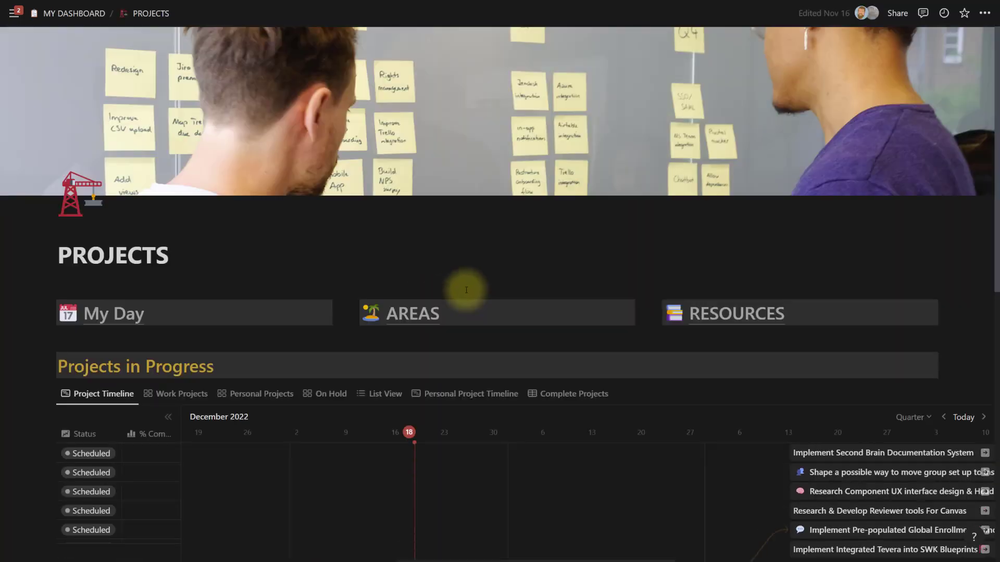
{"action": "scroll", "coordinate": [553, 311], "scroll_direction": "down", "scroll_amount": 2}
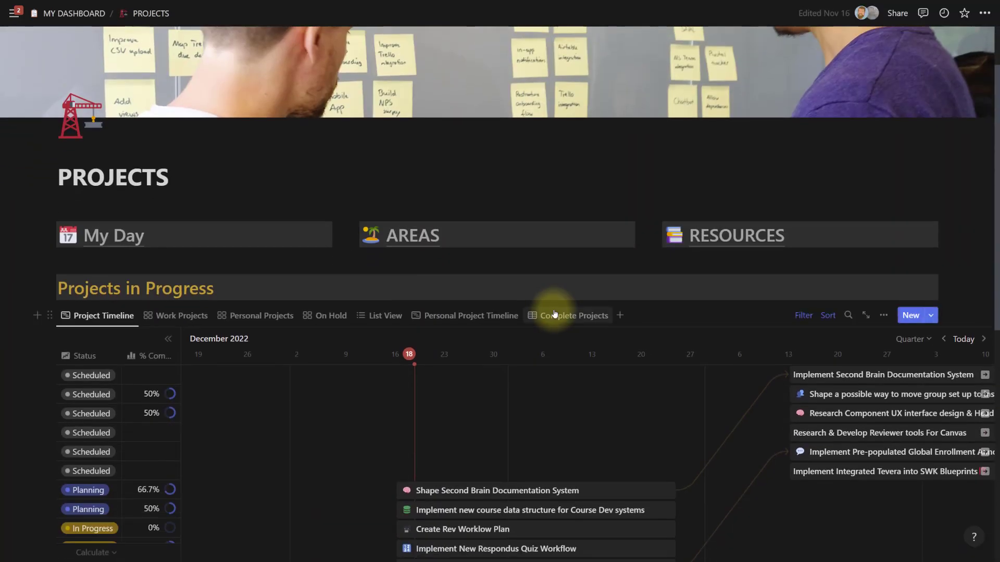
{"action": "scroll", "coordinate": [555, 314], "scroll_direction": "down", "scroll_amount": 3}
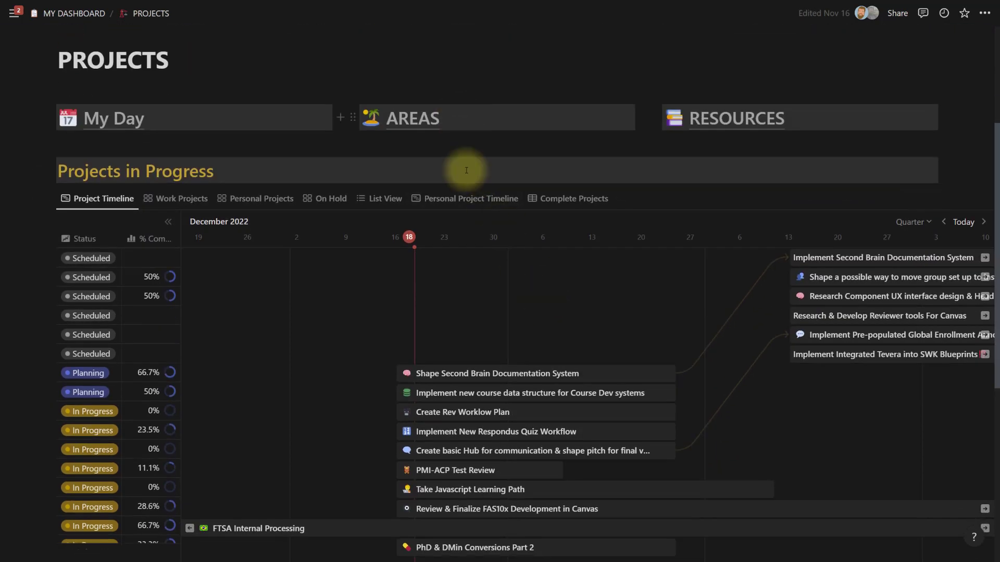
{"action": "scroll", "coordinate": [467, 458], "scroll_direction": "down", "scroll_amount": 2}
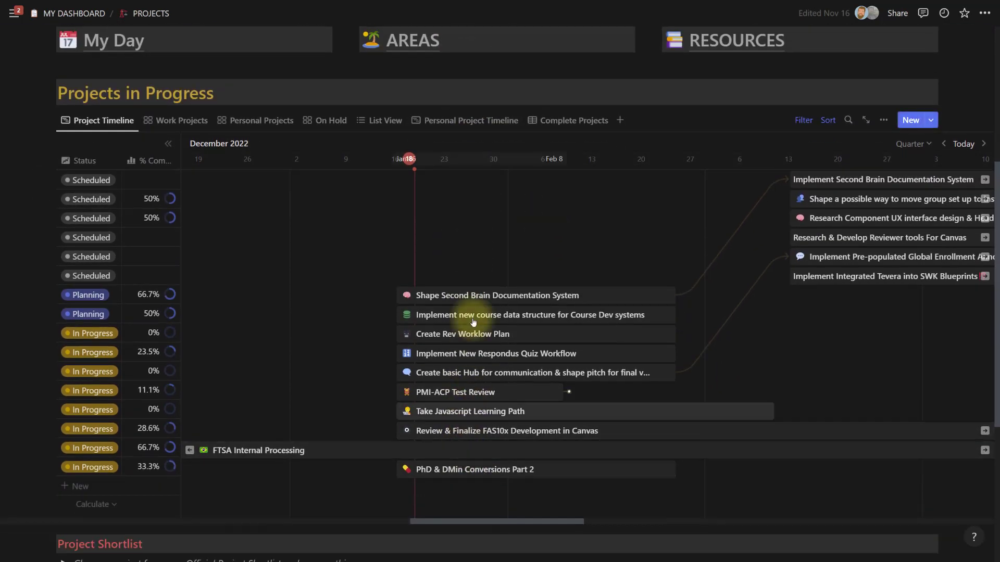
{"action": "scroll", "coordinate": [435, 375], "scroll_direction": "down", "scroll_amount": 1}
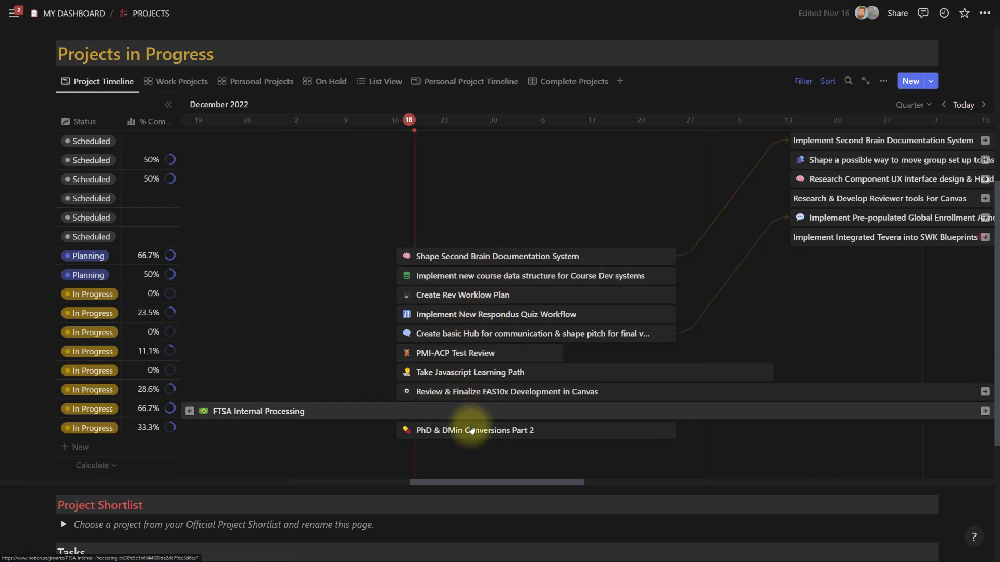
Review the Projects in Progress timeline and open Implement New Respondus Quiz Workflow.
{"action": "scroll", "coordinate": [478, 307], "scroll_direction": "up", "scroll_amount": 1}
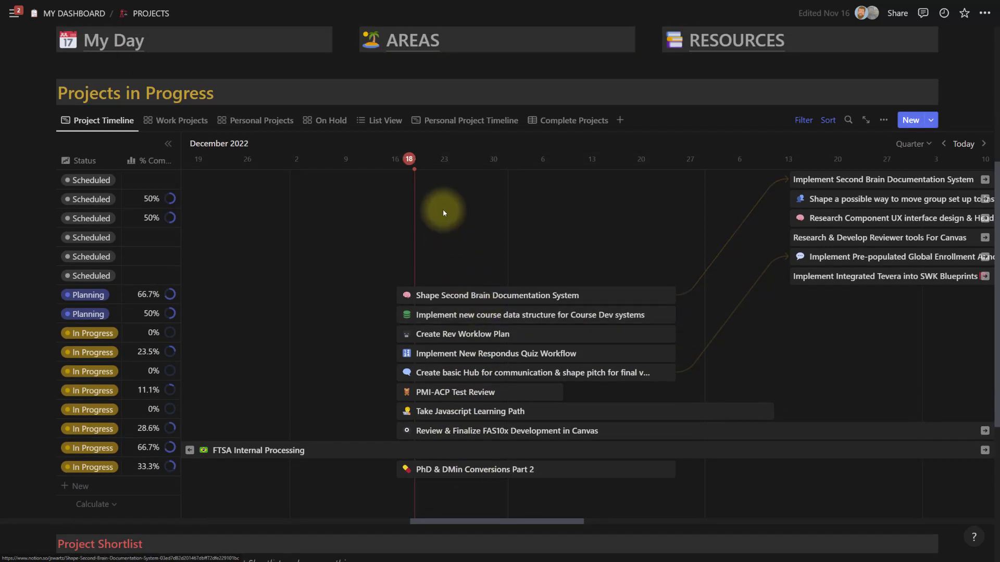
{"action": "scroll", "coordinate": [471, 311], "scroll_direction": "down", "scroll_amount": 1}
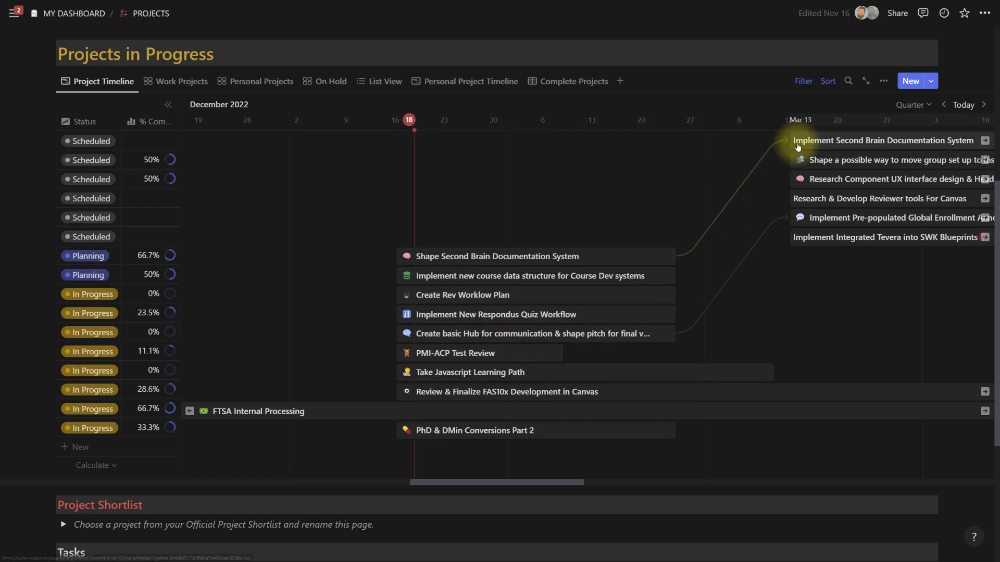
{"action": "mouse_move", "coordinate": [700, 241]}
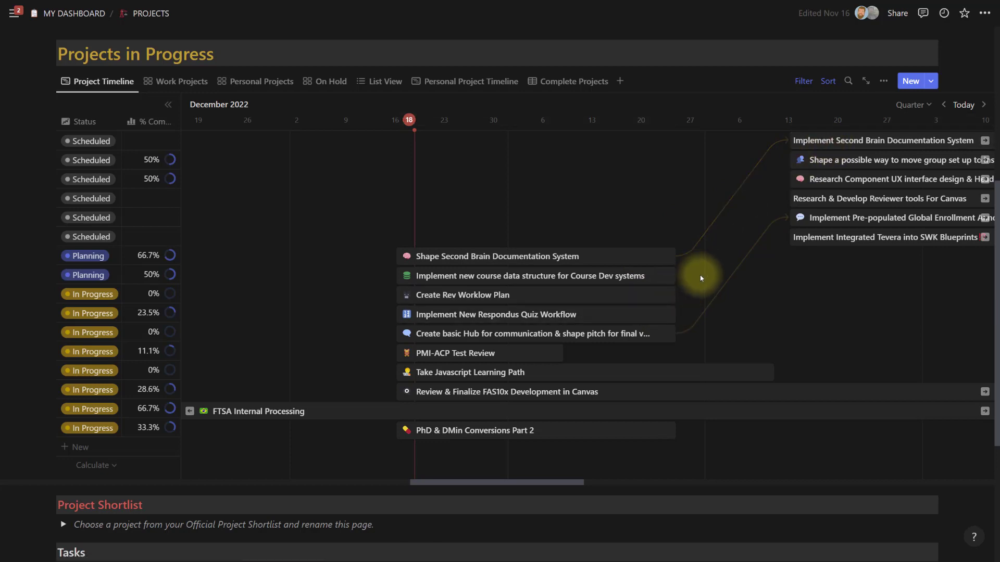
{"action": "scroll", "coordinate": [634, 313], "scroll_direction": "down", "scroll_amount": 2}
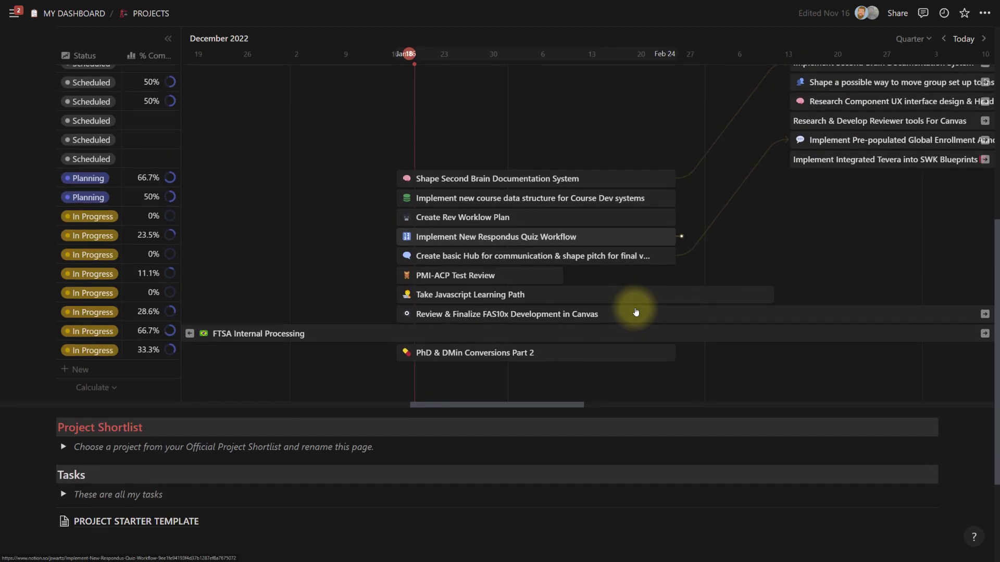
{"action": "scroll", "coordinate": [572, 333], "scroll_direction": "up", "scroll_amount": 2}
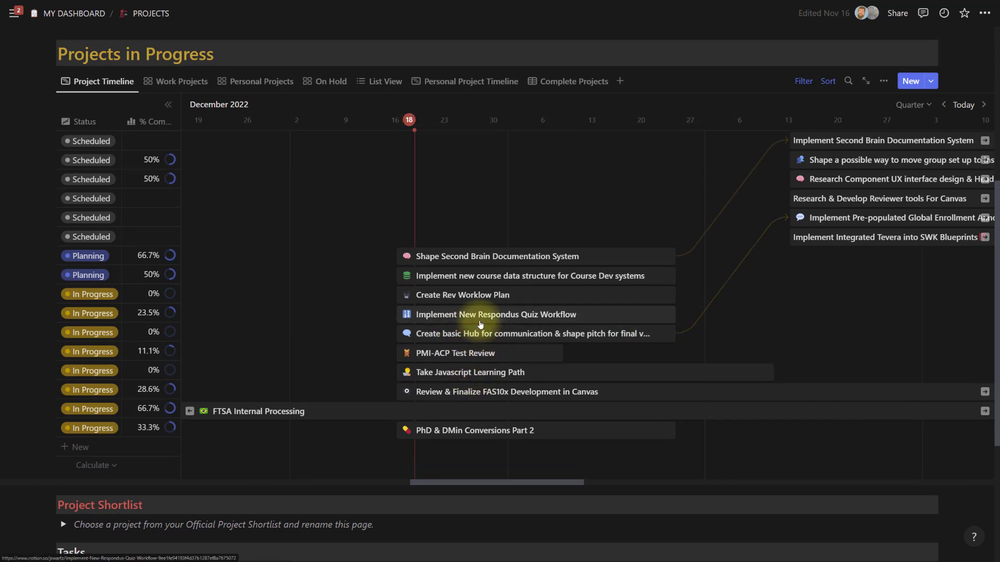
{"action": "left_click", "coordinate": [463, 314]}
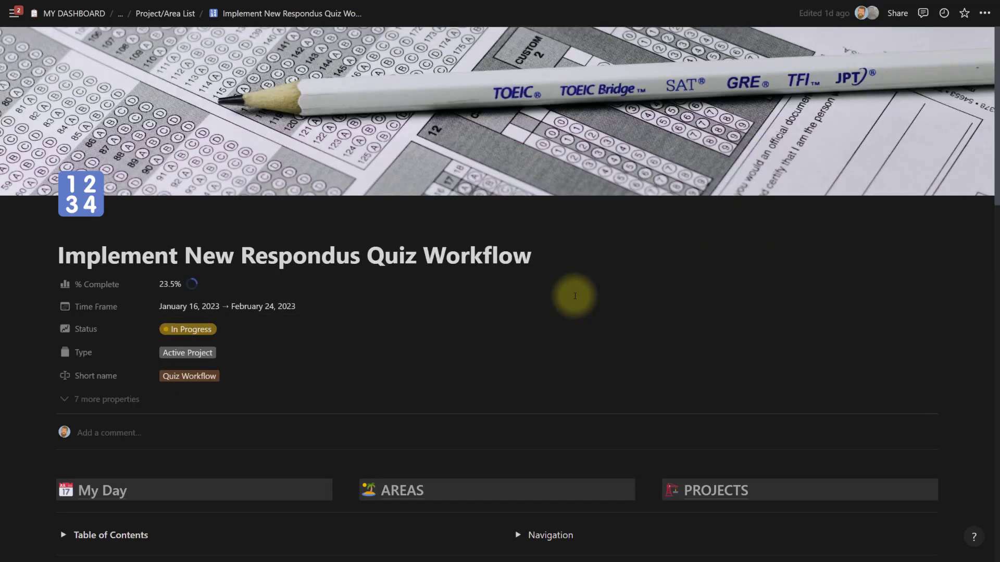
Scroll the project page, then select and deselect the sections from THE PROBLEM onward.
{"action": "scroll", "coordinate": [574, 296], "scroll_direction": "down", "scroll_amount": 2}
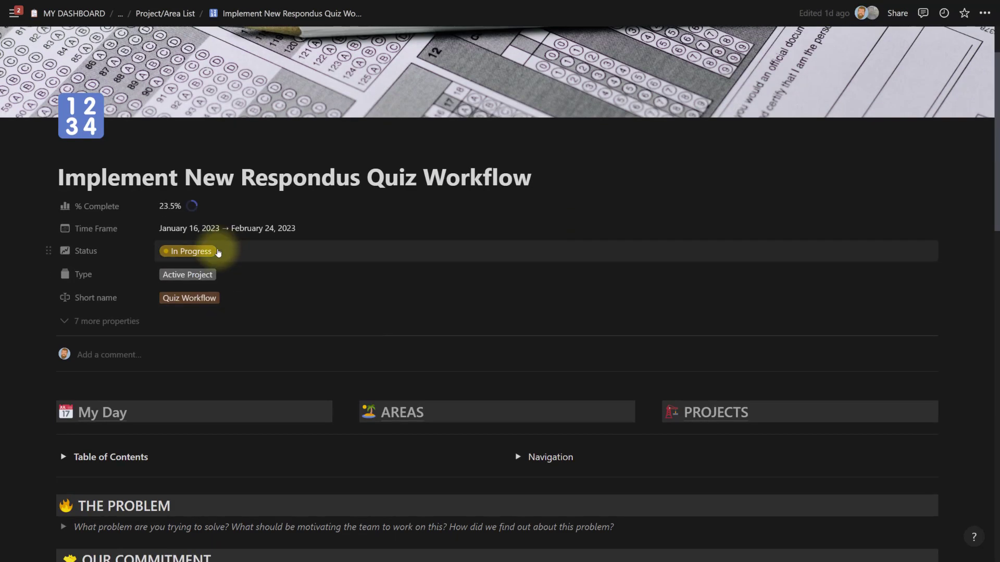
{"action": "scroll", "coordinate": [547, 352], "scroll_direction": "down", "scroll_amount": 6}
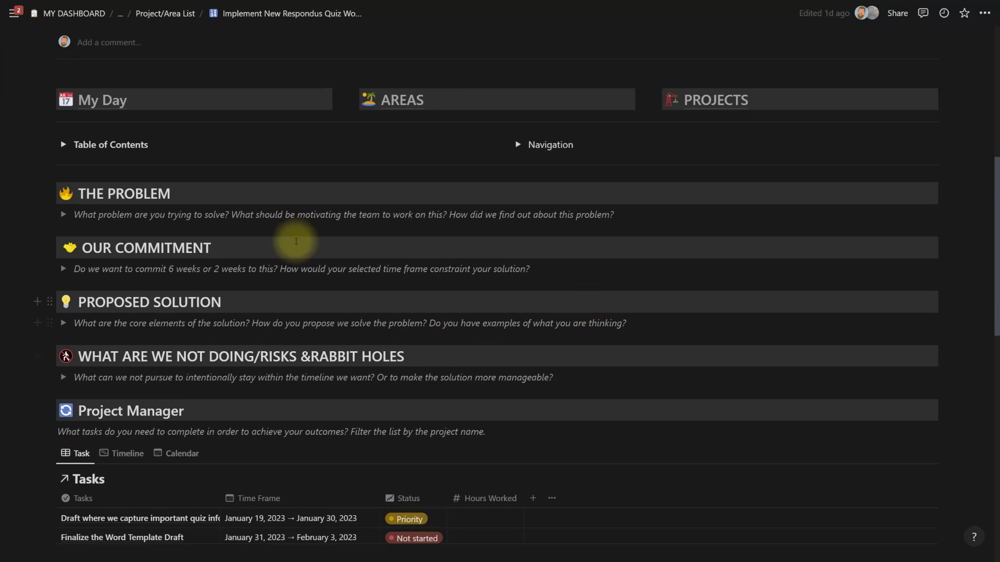
{"action": "scroll", "coordinate": [296, 241], "scroll_direction": "down", "scroll_amount": 2}
{"action": "left_click_drag", "start_coordinate": [61, 113], "coordinate": [553, 299]}
{"action": "scroll", "coordinate": [298, 234], "scroll_direction": "up", "scroll_amount": 2}
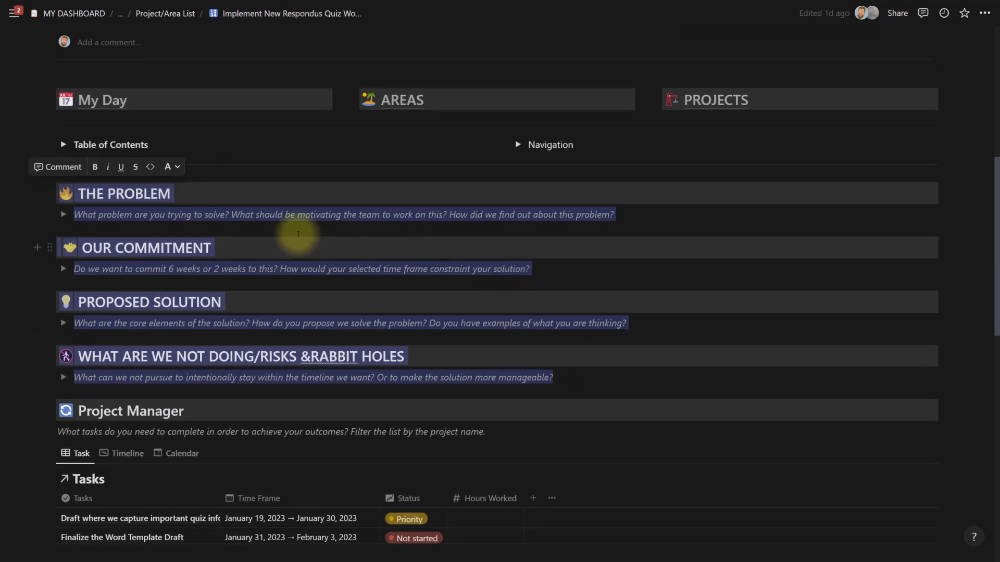
{"action": "left_click", "coordinate": [263, 196]}
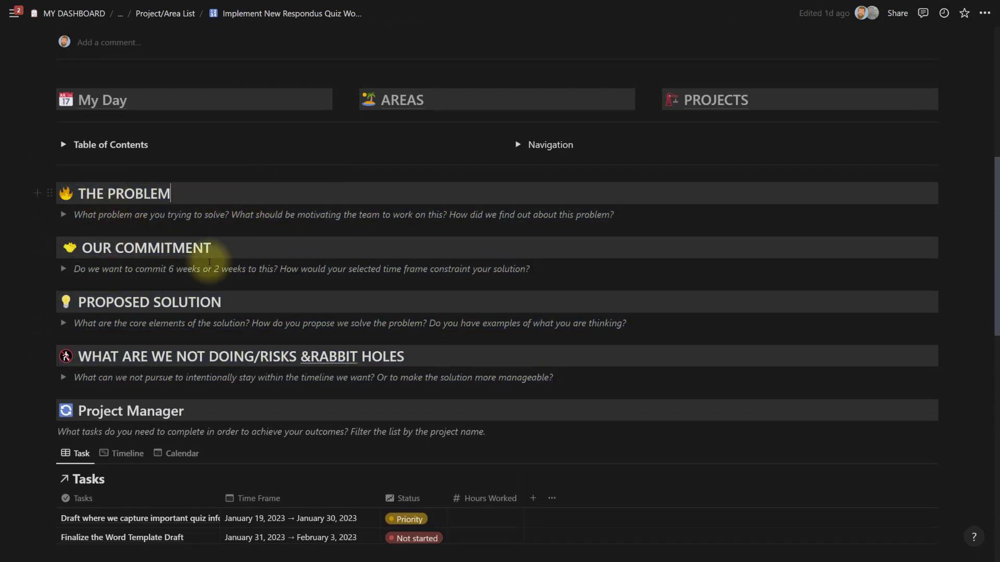
Scroll down to the project's Tasks and show them as a January 2023 timeline.
{"action": "scroll", "coordinate": [333, 359], "scroll_direction": "down", "scroll_amount": 2}
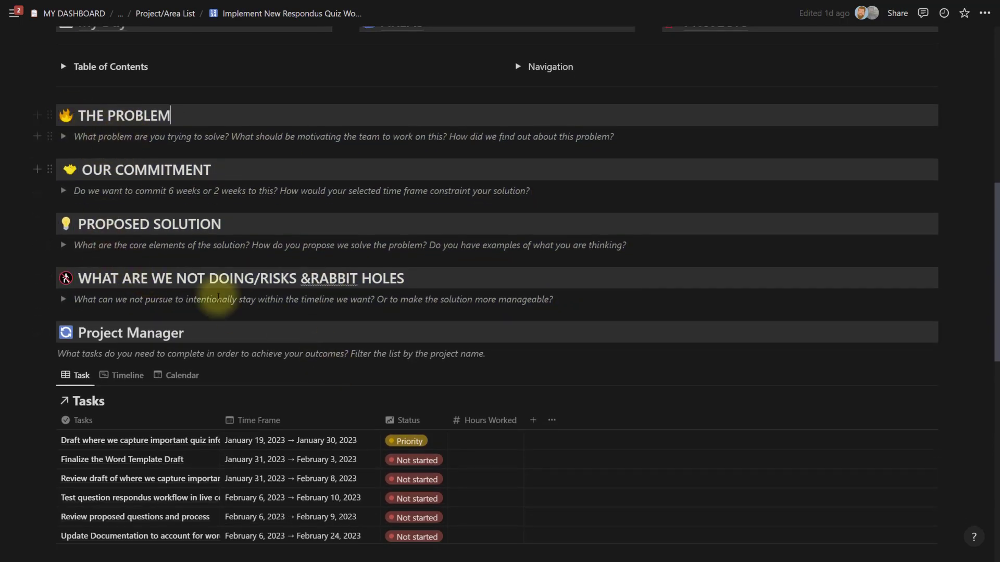
{"action": "scroll", "coordinate": [263, 265], "scroll_direction": "down", "scroll_amount": 5}
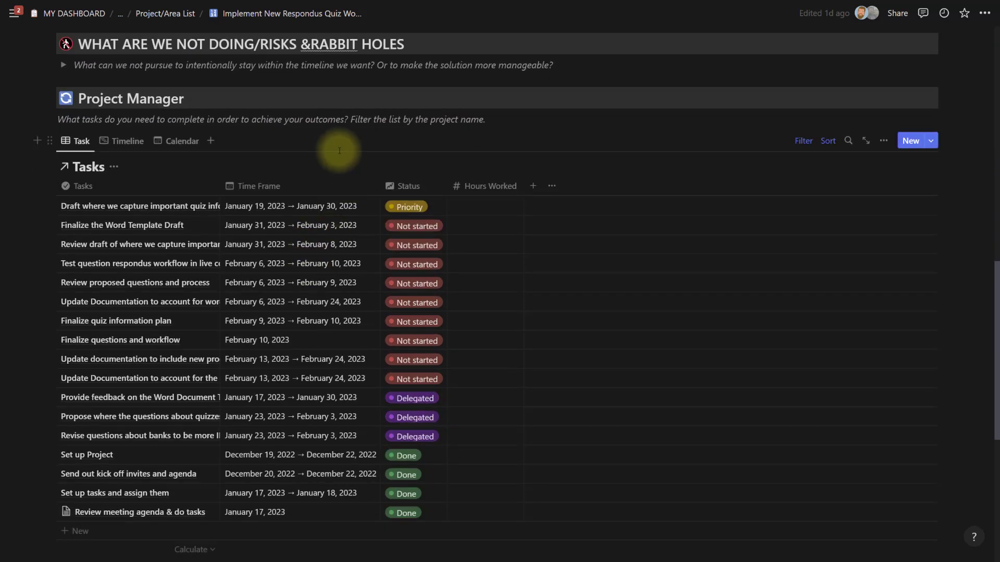
{"action": "scroll", "coordinate": [136, 130], "scroll_direction": "down", "scroll_amount": 1}
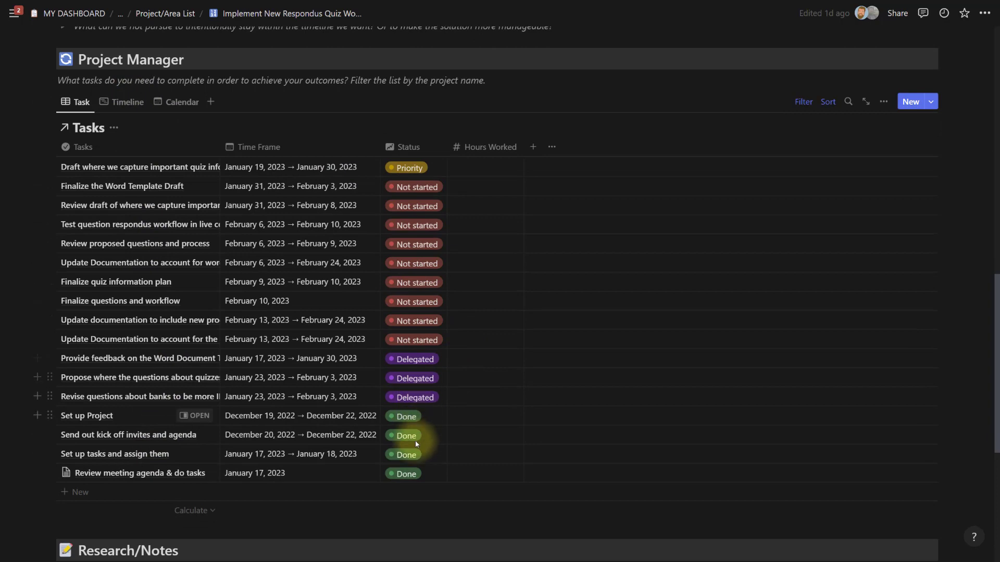
{"action": "left_click", "coordinate": [119, 102]}
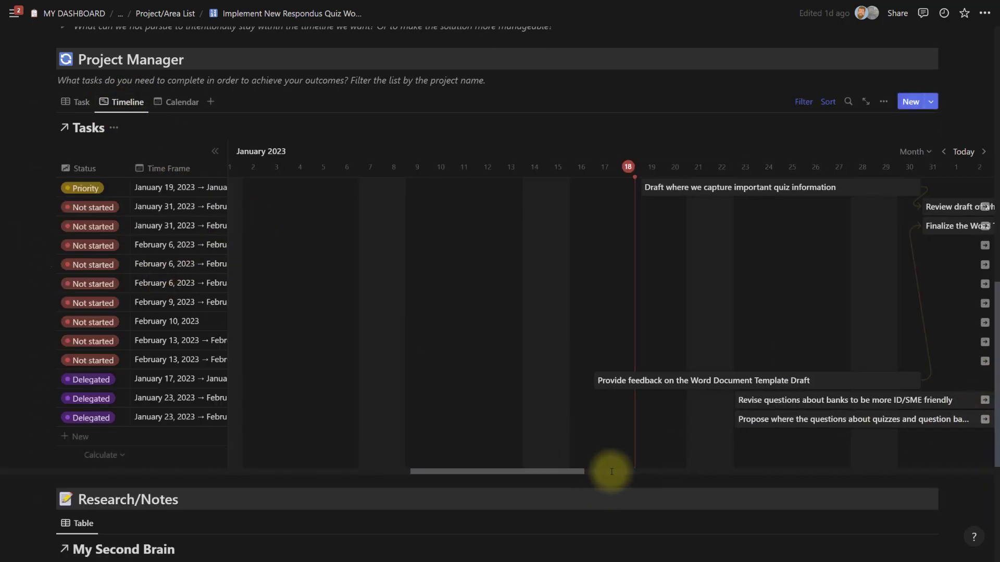
Scroll across the Tasks timeline from the Draft task through Finalize questions and workflow.
{"action": "scroll", "coordinate": [611, 471], "scroll_direction": "right", "scroll_amount": 5}
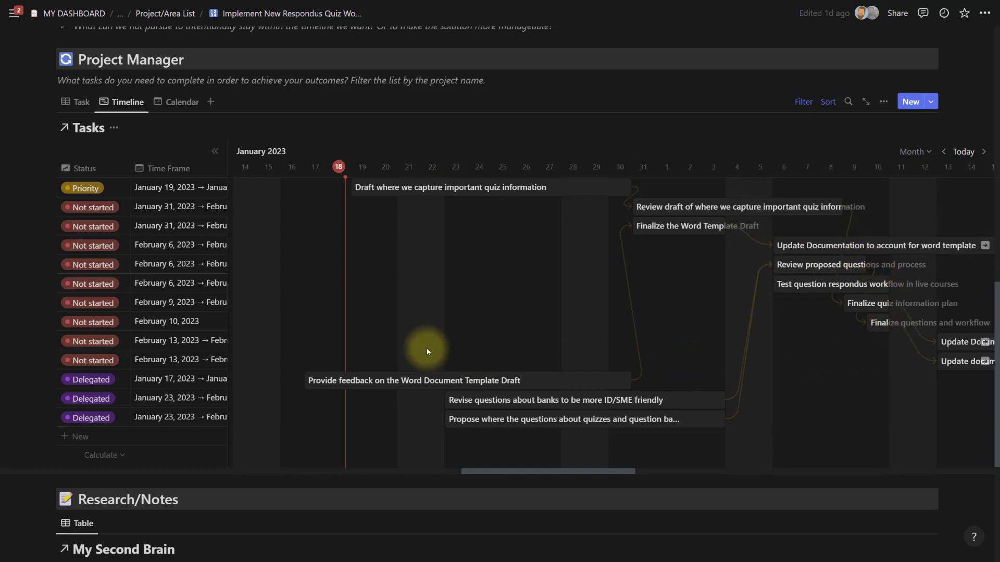
{"action": "scroll", "coordinate": [427, 352], "scroll_direction": "down", "scroll_amount": 5}
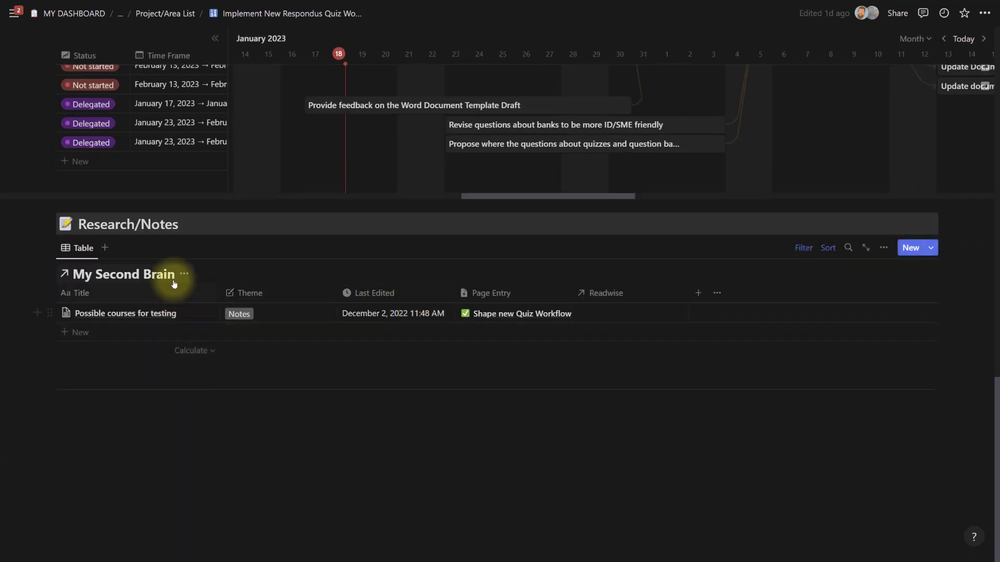
{"action": "scroll", "coordinate": [380, 351], "scroll_direction": "up", "scroll_amount": 6}
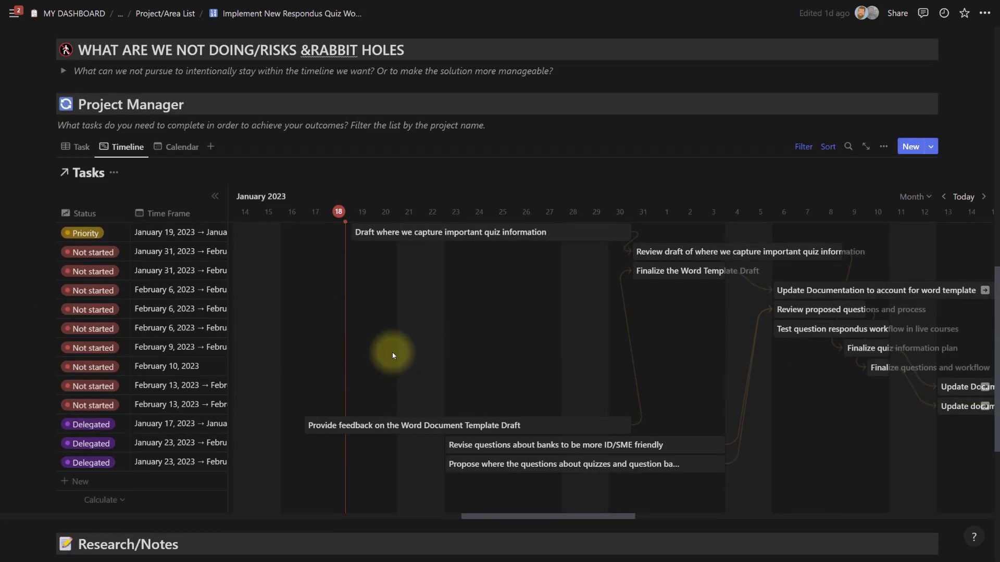
{"action": "scroll", "coordinate": [392, 352], "scroll_direction": "up", "scroll_amount": 10}
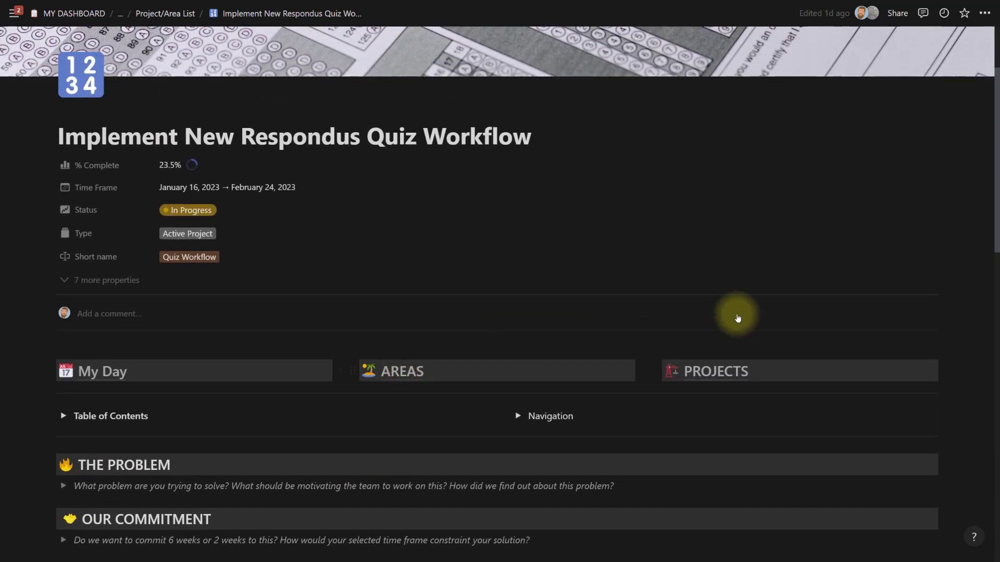
{"action": "left_click", "coordinate": [117, 373]}
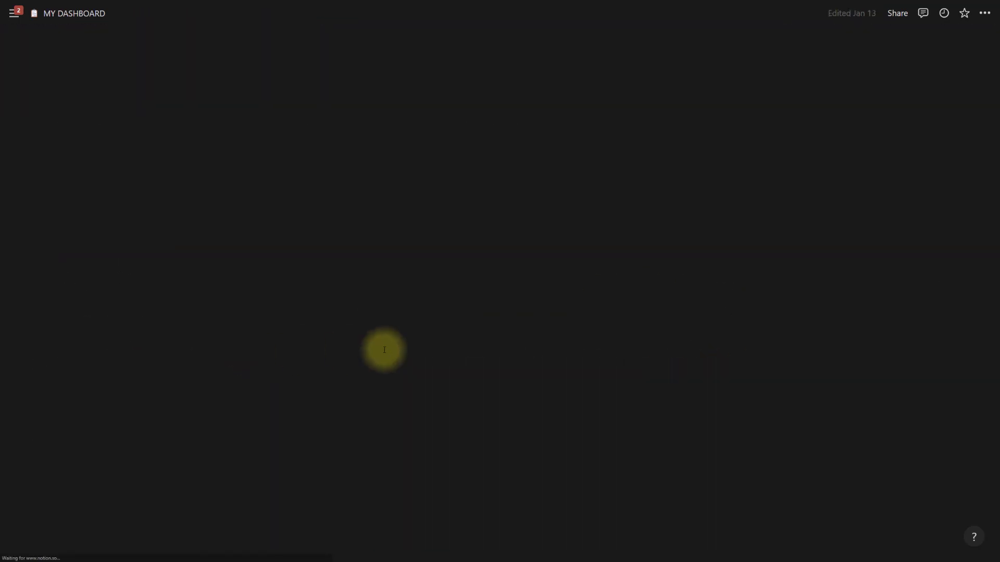
{"action": "left_click", "coordinate": [715, 314]}
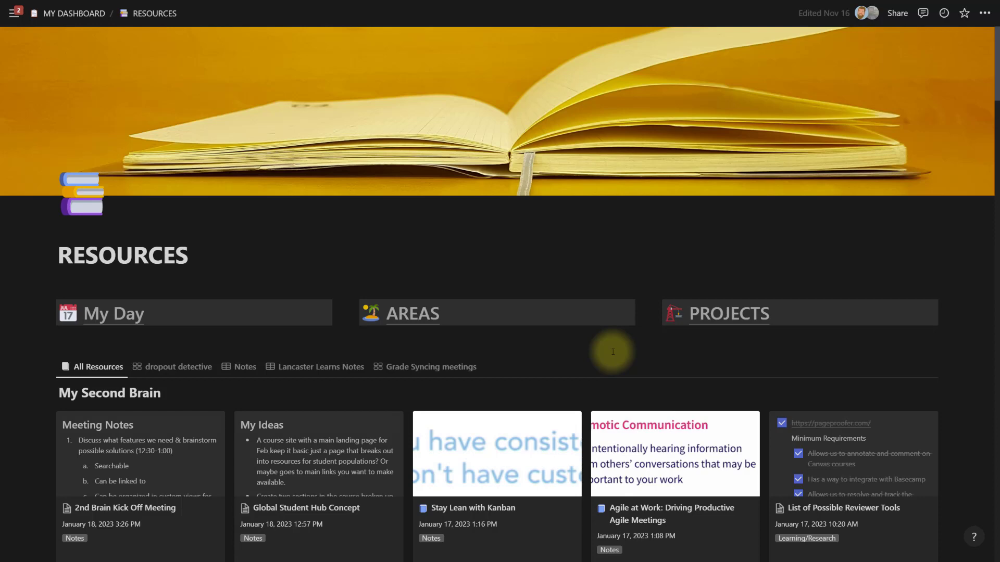
{"action": "scroll", "coordinate": [622, 341], "scroll_direction": "down", "scroll_amount": 3}
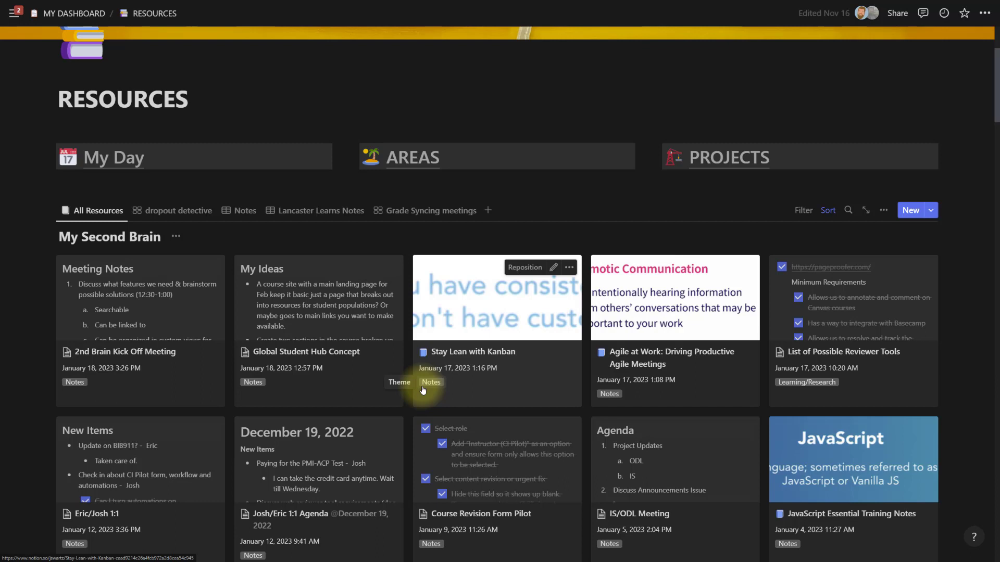
{"action": "left_click", "coordinate": [846, 217]}
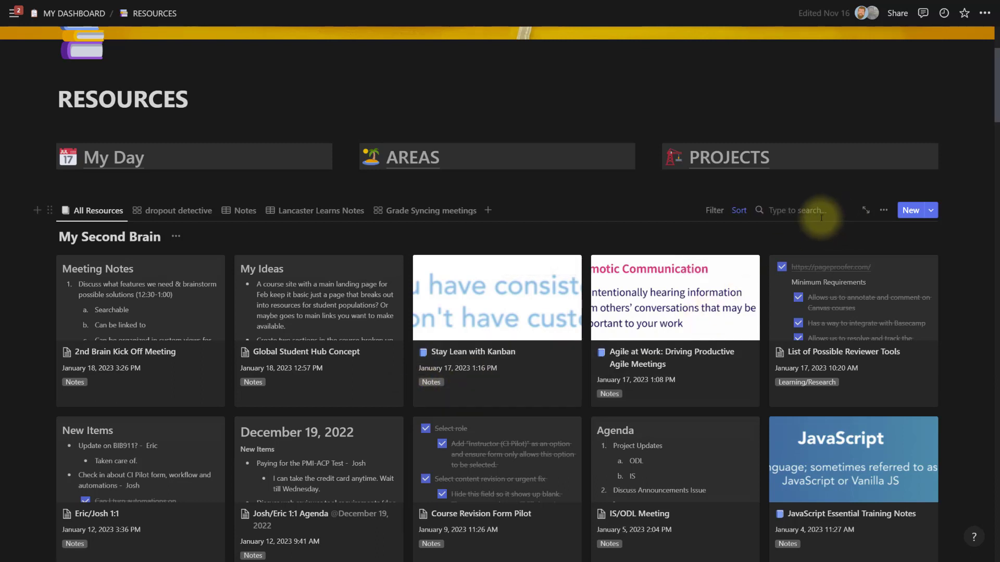
{"action": "type", "text": "Stay"}
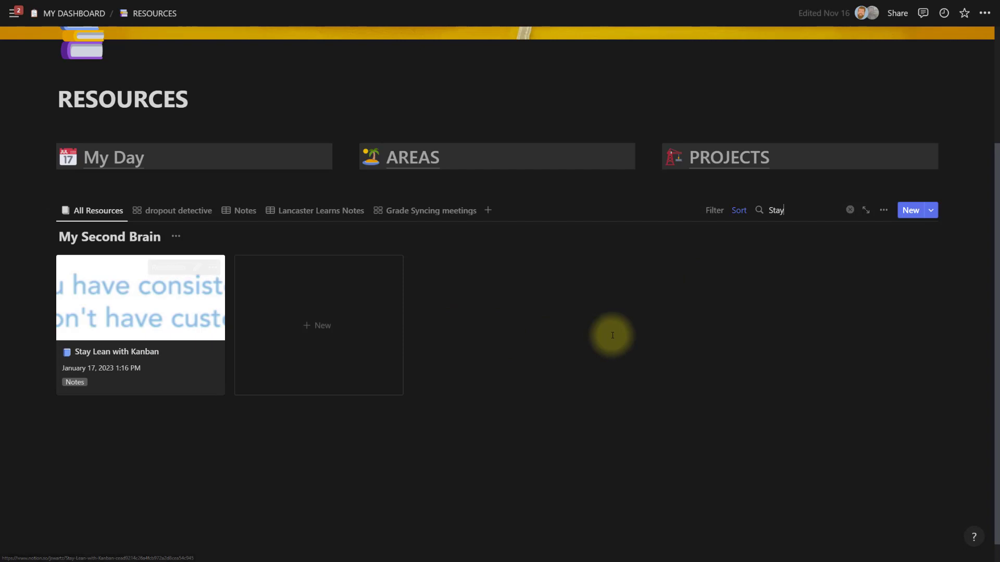
{"action": "left_click", "coordinate": [850, 209]}
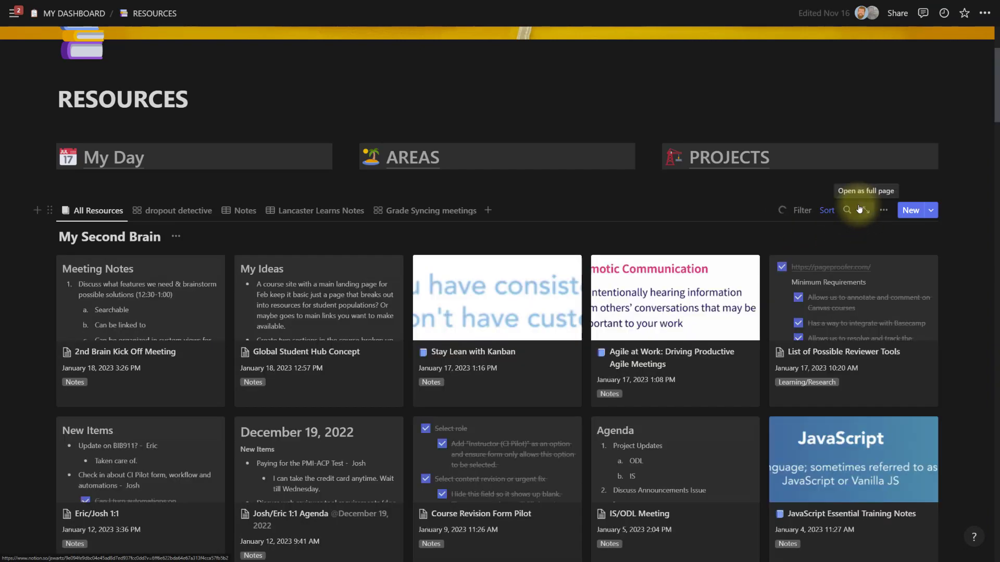
{"action": "key", "text": "ctrl+p"}
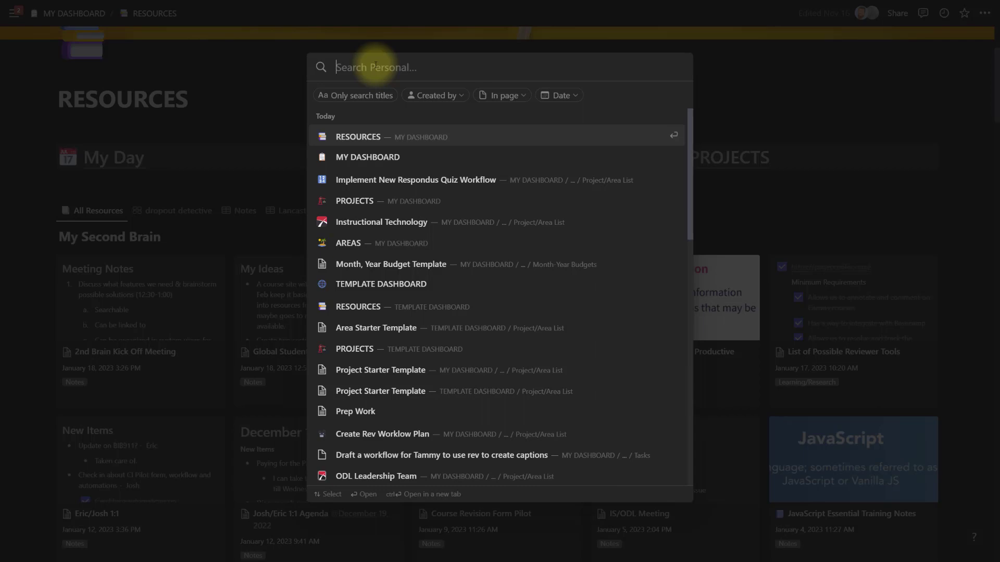
{"action": "left_click", "coordinate": [771, 108]}
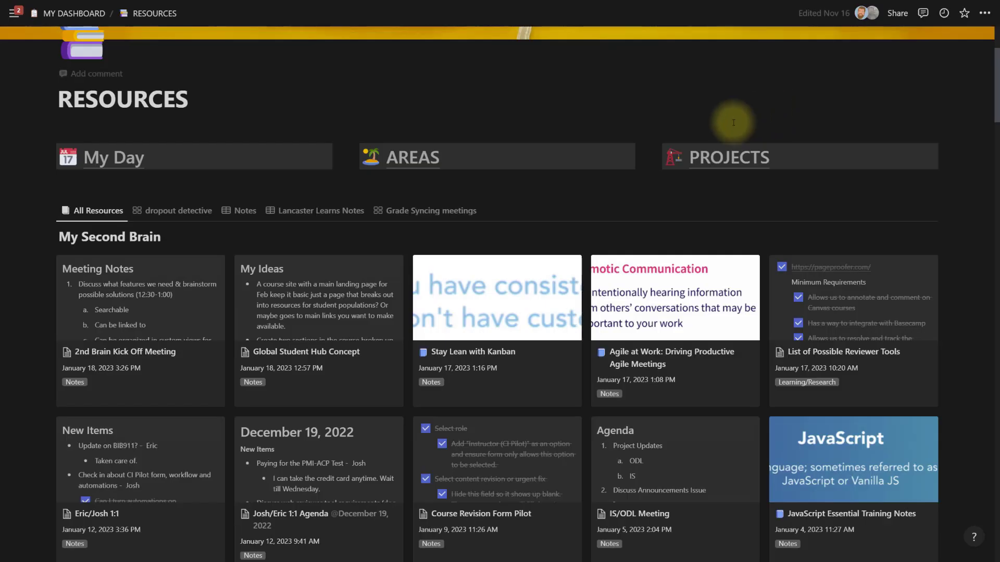
Return to MY DASHBOARD via My Day and scroll to the Workday 8-9, 9-11:30, 12:30-1:30 slots.
{"action": "left_click", "coordinate": [122, 168]}
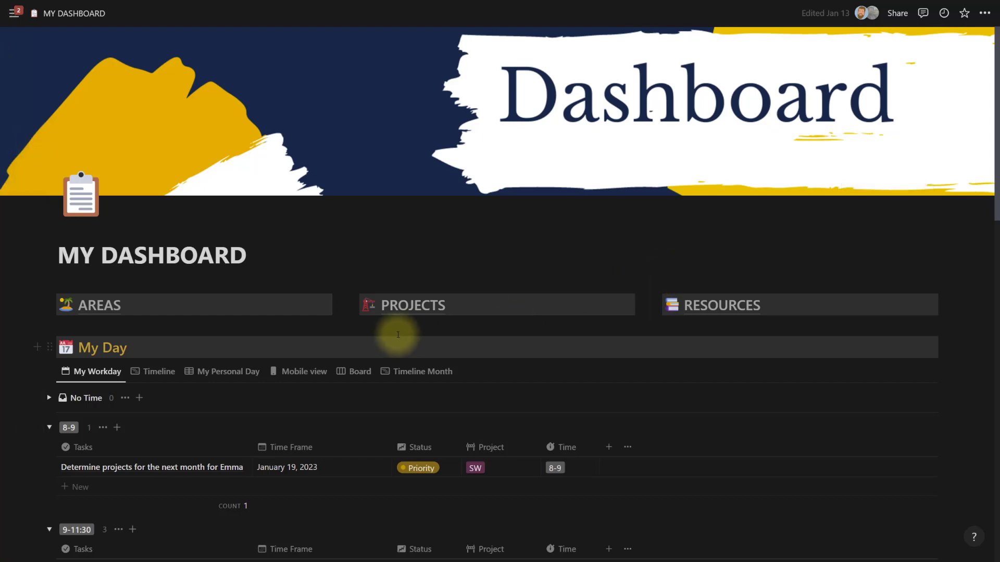
{"action": "scroll", "coordinate": [401, 328], "scroll_direction": "down", "scroll_amount": 2}
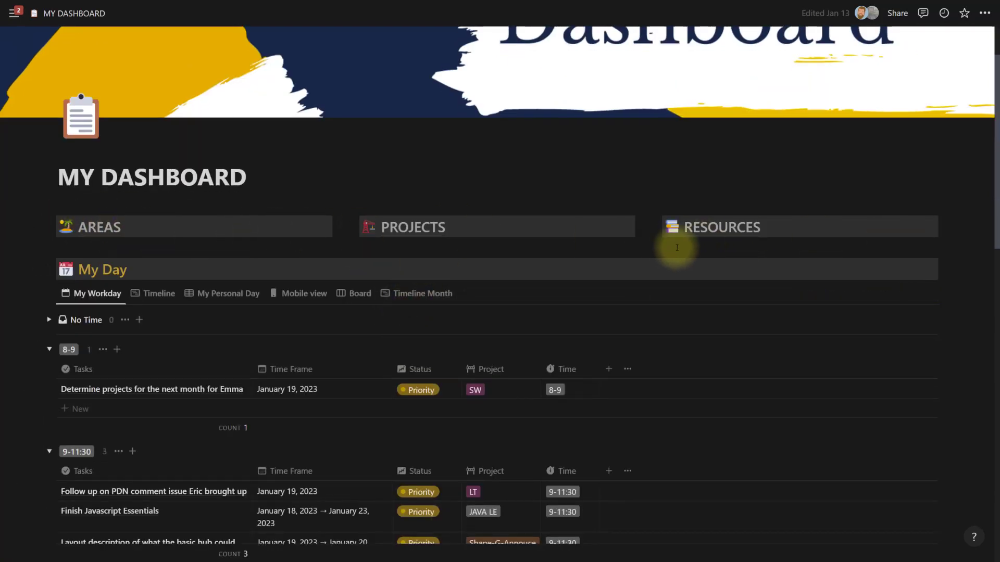
{"action": "scroll", "coordinate": [233, 325], "scroll_direction": "down", "scroll_amount": 3}
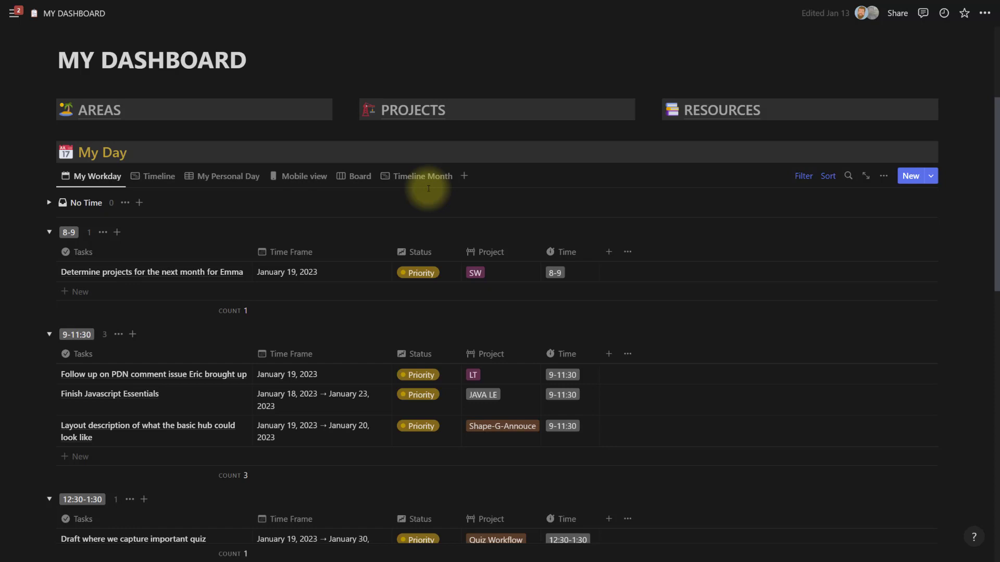
{"action": "scroll", "coordinate": [423, 195], "scroll_direction": "down", "scroll_amount": 3}
{"action": "scroll", "coordinate": [341, 99], "scroll_direction": "up", "scroll_amount": 3}
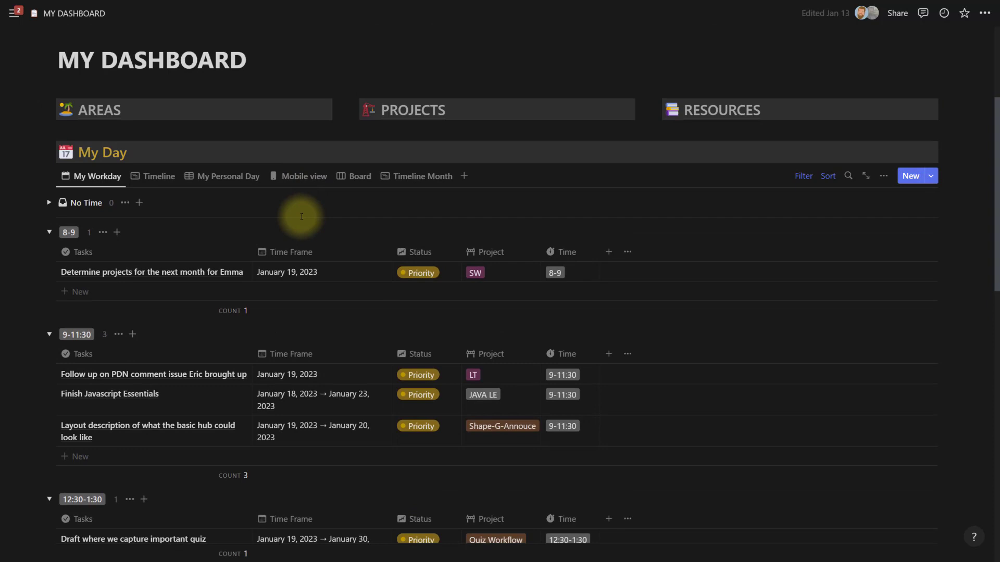
Show the My Day tasks as a timeline and scroll through it.
{"action": "left_click", "coordinate": [158, 185]}
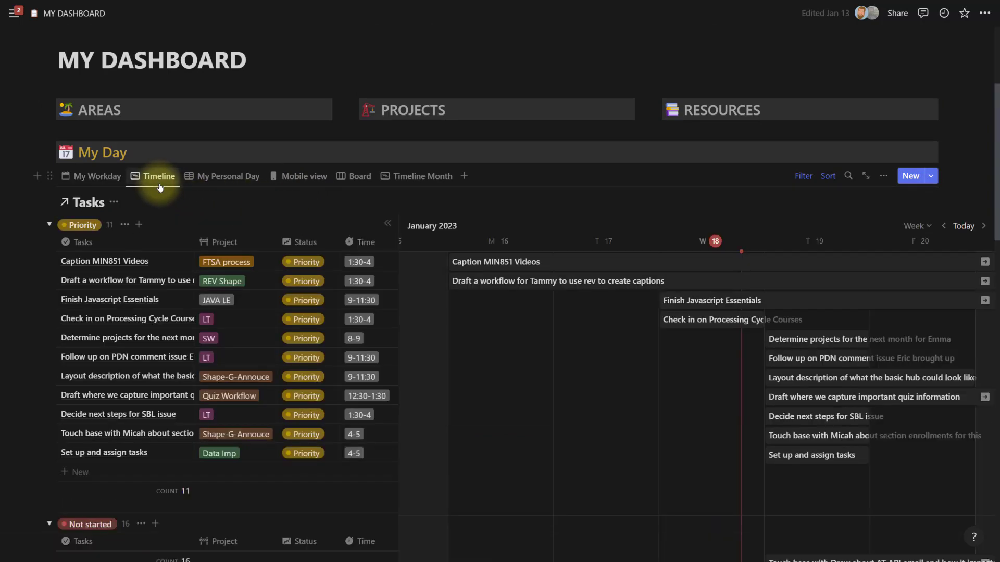
{"action": "scroll", "coordinate": [633, 335], "scroll_direction": "down", "scroll_amount": 1}
{"action": "scroll", "coordinate": [633, 335], "scroll_direction": "down", "scroll_amount": 6}
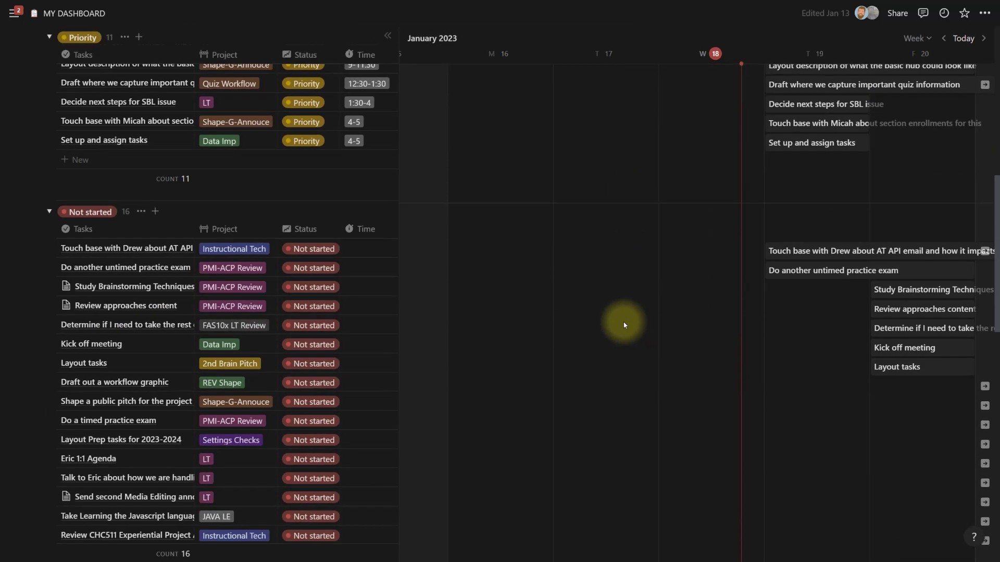
{"action": "scroll", "coordinate": [558, 333], "scroll_direction": "right", "scroll_amount": 5}
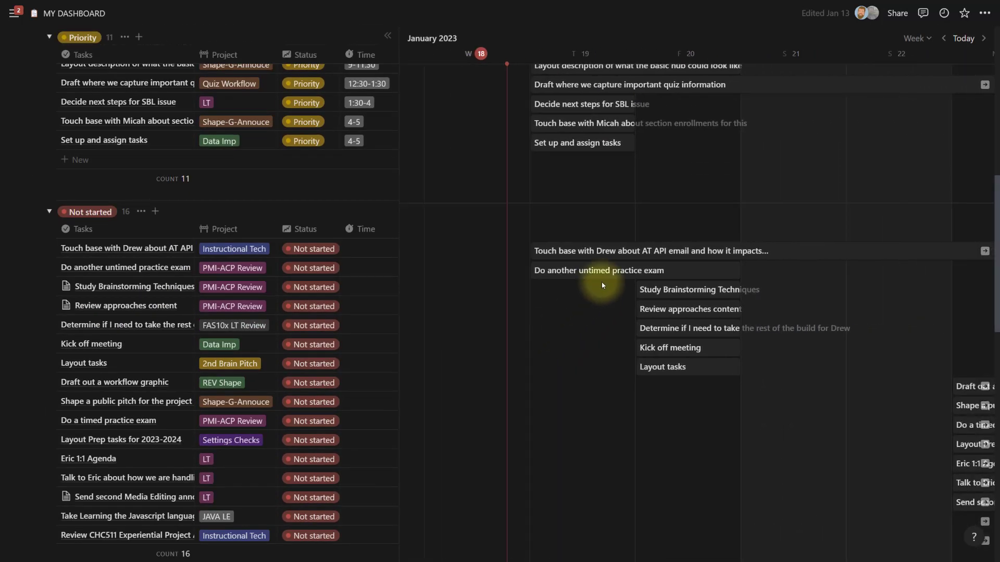
{"action": "scroll", "coordinate": [519, 313], "scroll_direction": "right", "scroll_amount": 4}
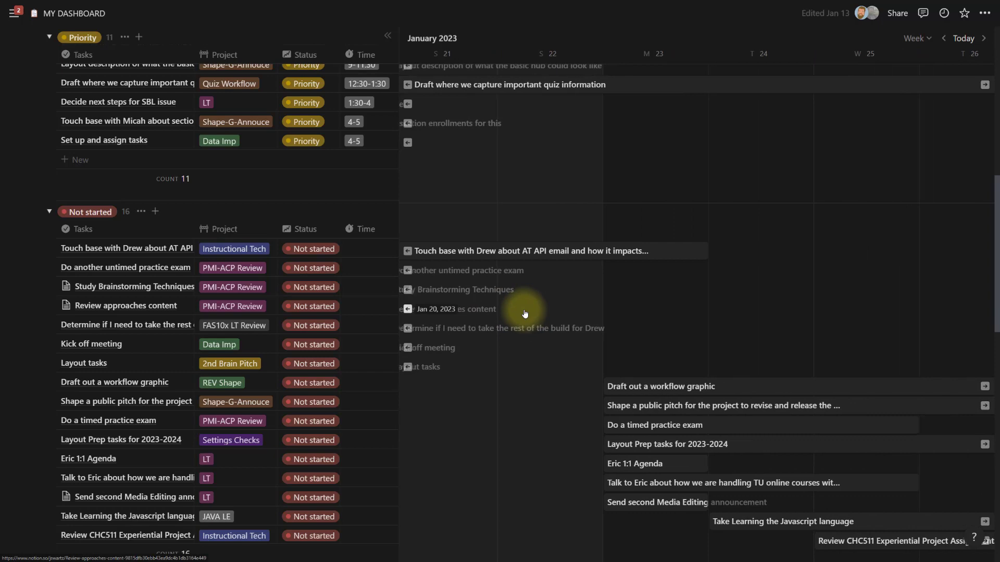
{"action": "scroll", "coordinate": [854, 319], "scroll_direction": "down", "scroll_amount": 3}
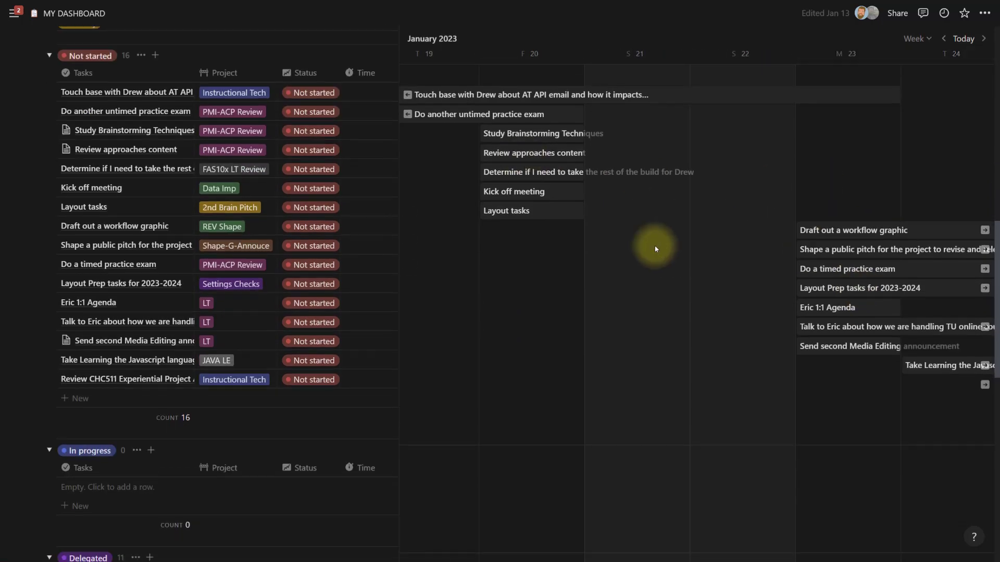
{"action": "scroll", "coordinate": [598, 382], "scroll_direction": "down", "scroll_amount": 1}
{"action": "scroll", "coordinate": [596, 364], "scroll_direction": "up", "scroll_amount": 5}
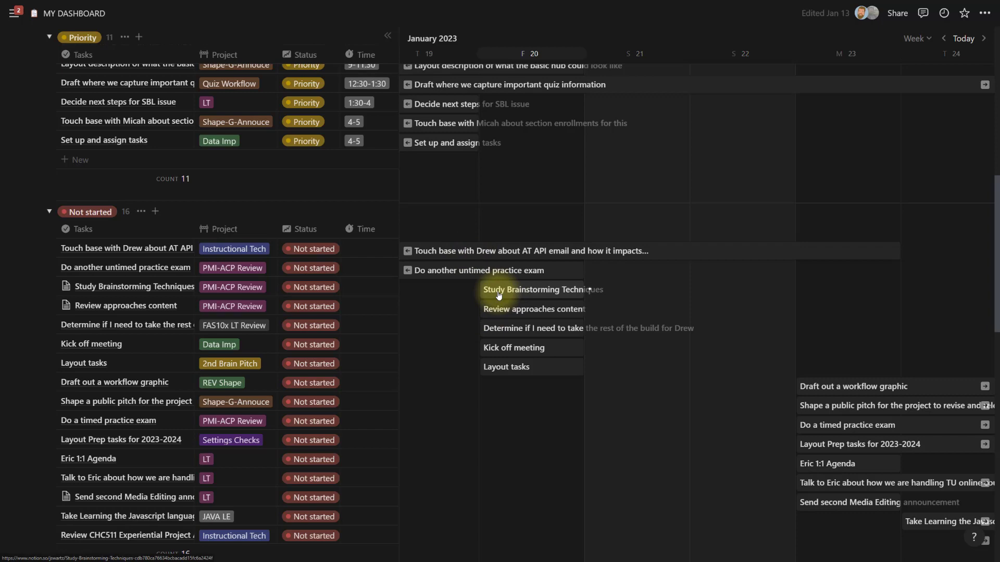
Set Study Brainstorming Techniques to Priority, bringing the Priority group to 12.
{"action": "left_click", "coordinate": [320, 288]}
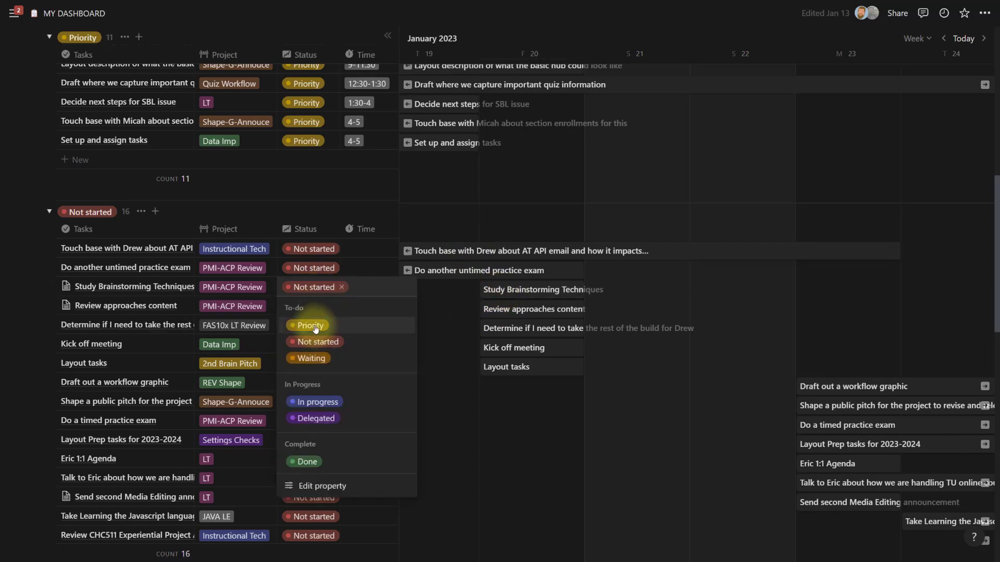
{"action": "left_click", "coordinate": [311, 325]}
{"action": "scroll", "coordinate": [536, 380], "scroll_direction": "up", "scroll_amount": 3}
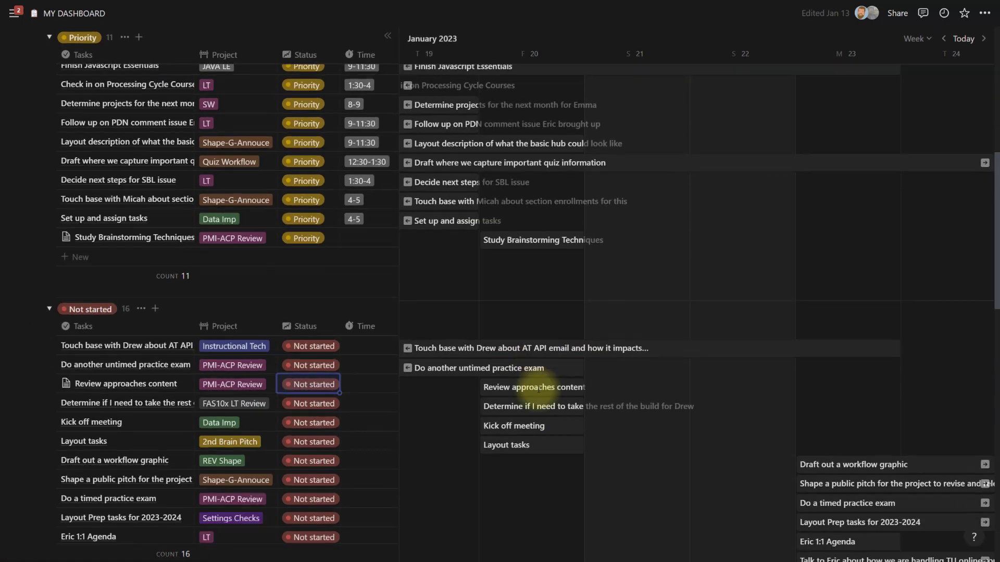
{"action": "scroll", "coordinate": [535, 384], "scroll_direction": "up", "scroll_amount": 5}
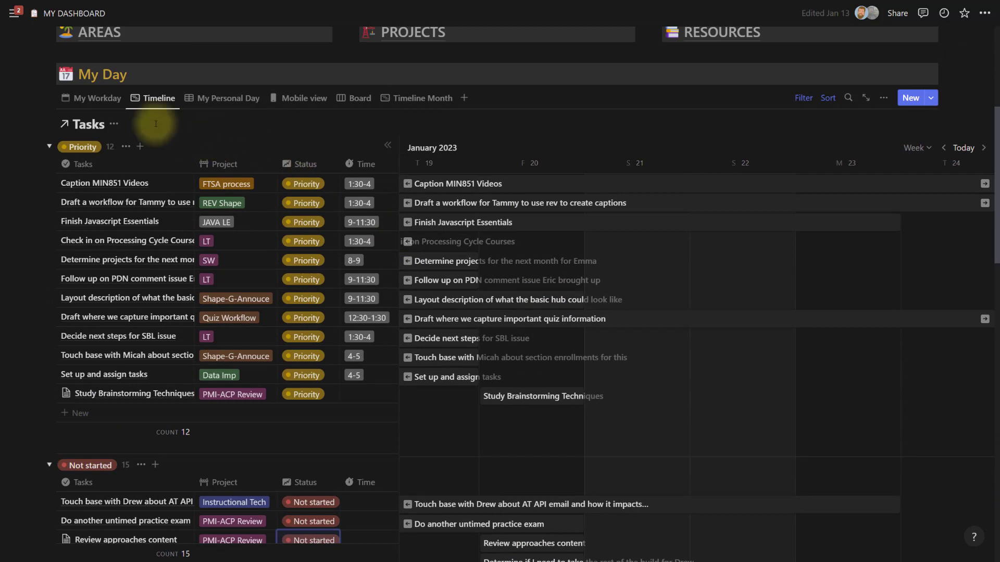
{"action": "left_click", "coordinate": [84, 97]}
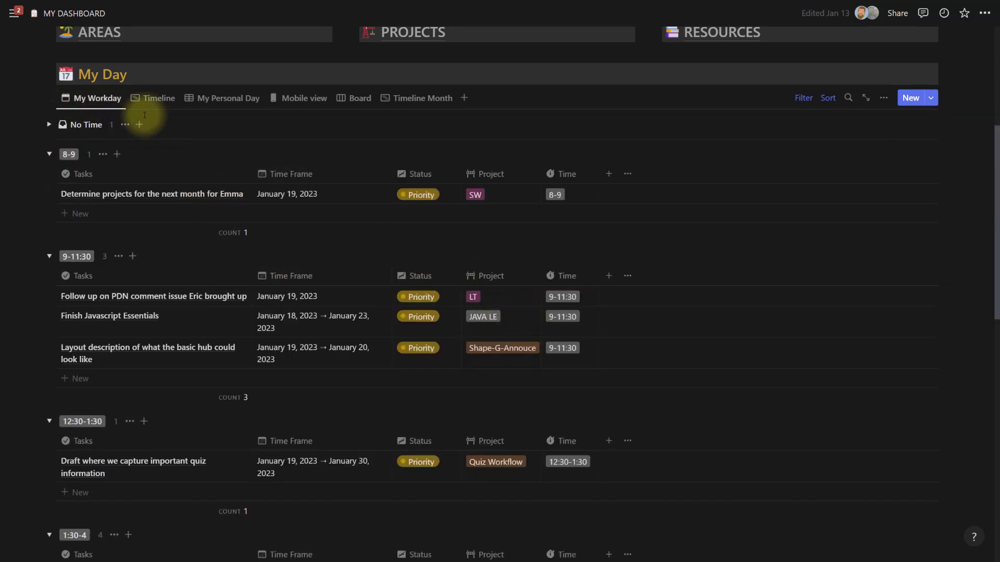
Move the PDN comment follow-up task to the 12:30-1:30 slot and review the time slots.
{"action": "scroll", "coordinate": [286, 193], "scroll_direction": "down", "scroll_amount": 1}
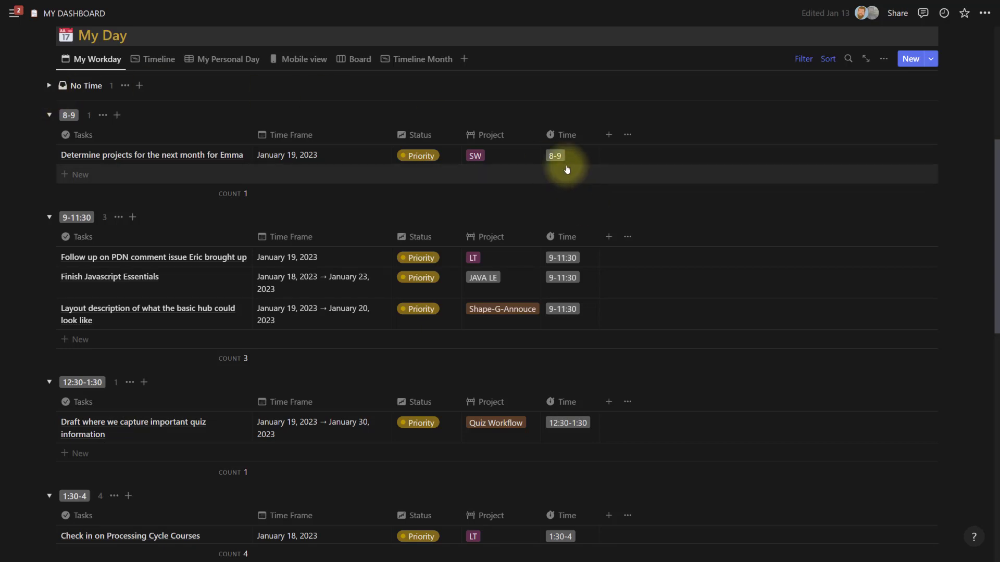
{"action": "left_click", "coordinate": [568, 259]}
{"action": "left_click", "coordinate": [583, 330]}
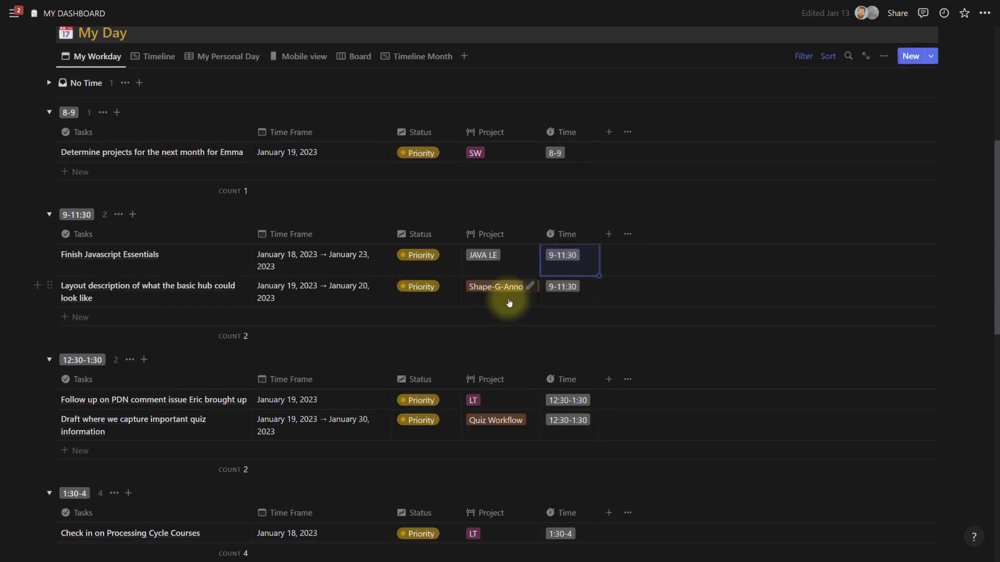
{"action": "scroll", "coordinate": [509, 302], "scroll_direction": "down", "scroll_amount": 1}
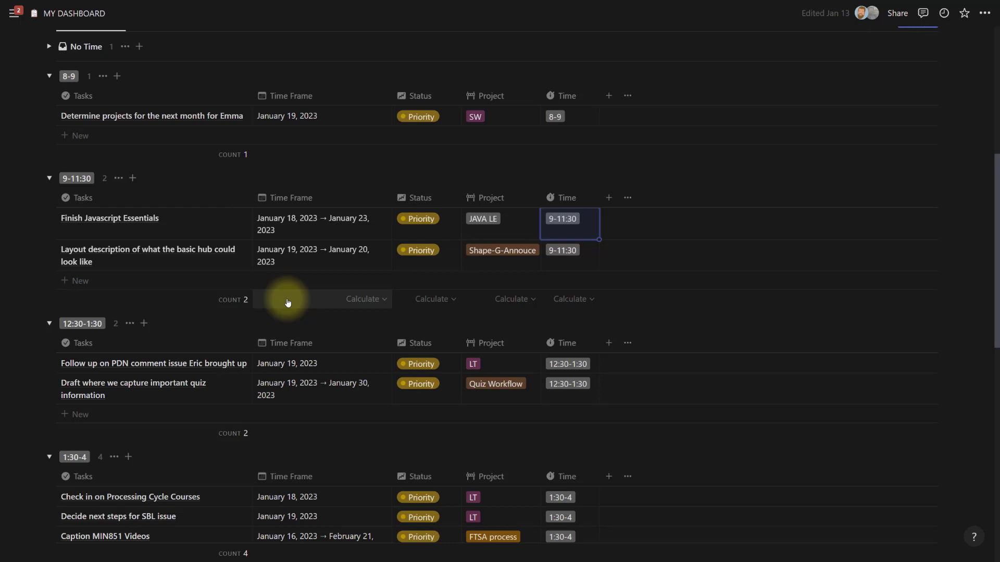
{"action": "scroll", "coordinate": [242, 232], "scroll_direction": "down", "scroll_amount": 3}
{"action": "scroll", "coordinate": [354, 273], "scroll_direction": "down", "scroll_amount": 3}
{"action": "scroll", "coordinate": [353, 271], "scroll_direction": "up", "scroll_amount": 3}
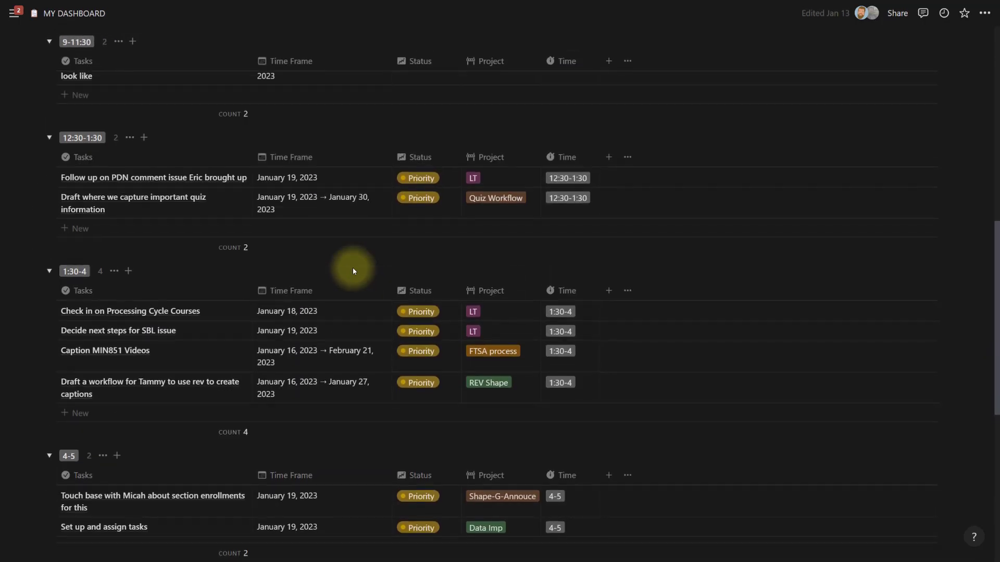
{"action": "scroll", "coordinate": [353, 271], "scroll_direction": "up", "scroll_amount": 6}
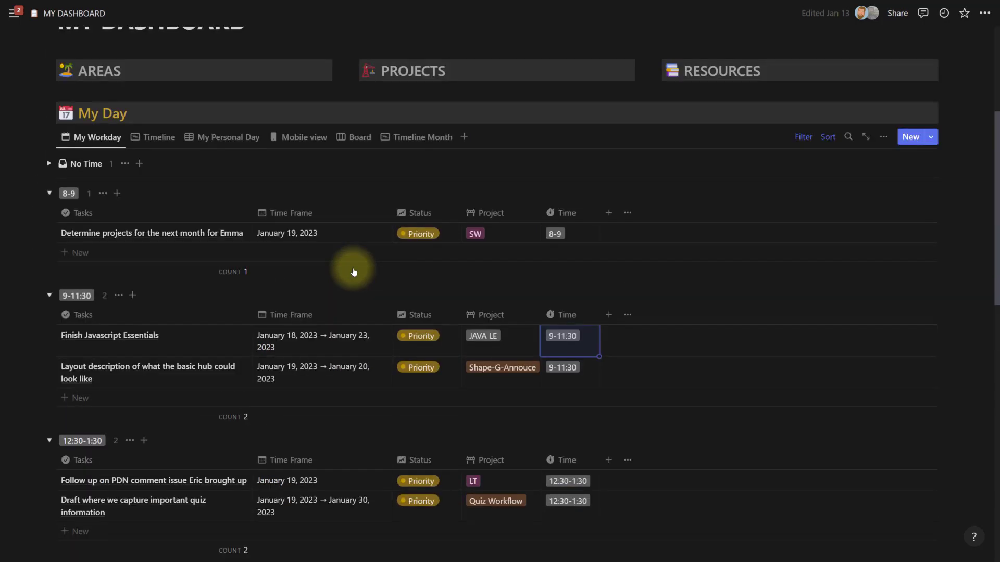
{"action": "scroll", "coordinate": [353, 271], "scroll_direction": "up", "scroll_amount": 5}
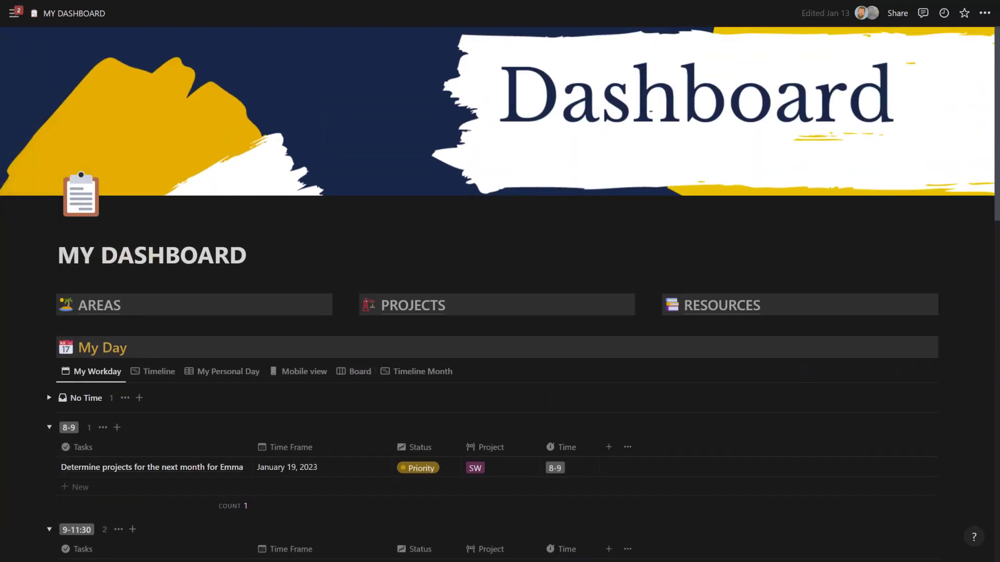